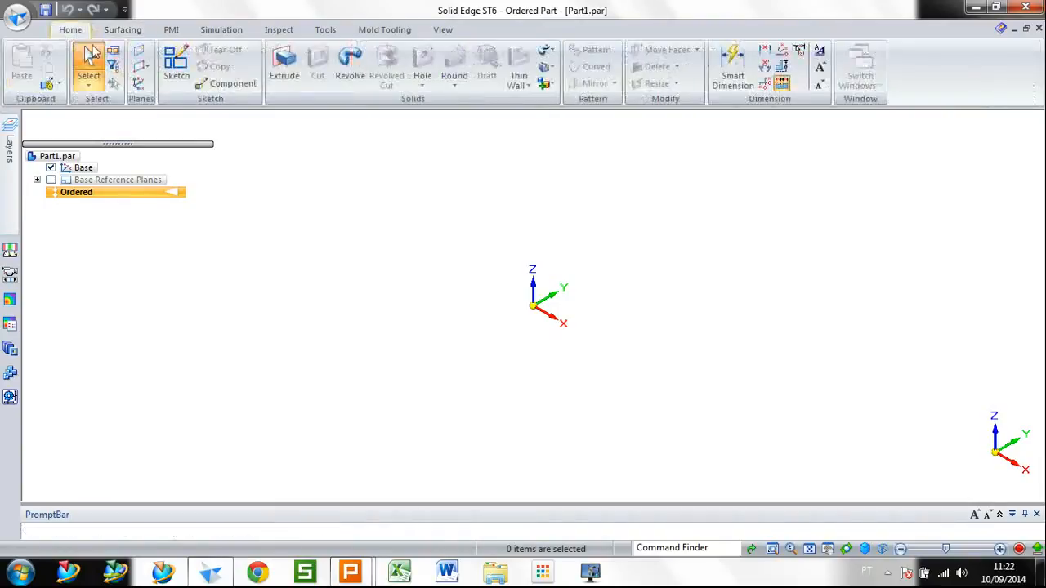
Start an extruded surface on the XY plane and sketch a 50 mm diameter circle centred on the origin
{"action": "left_click", "coordinate": [140, 30]}
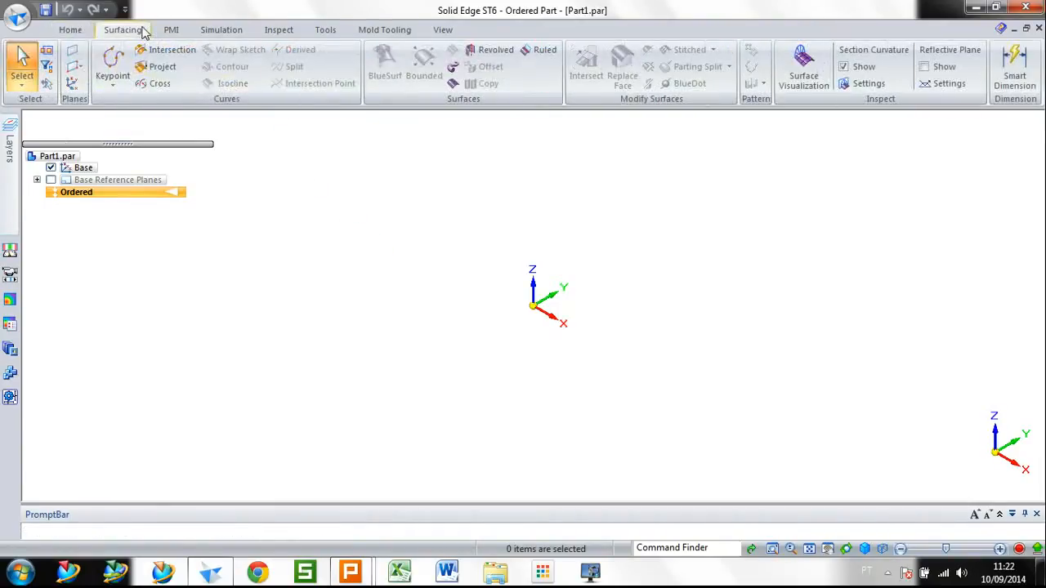
{"action": "left_click", "coordinate": [452, 84]}
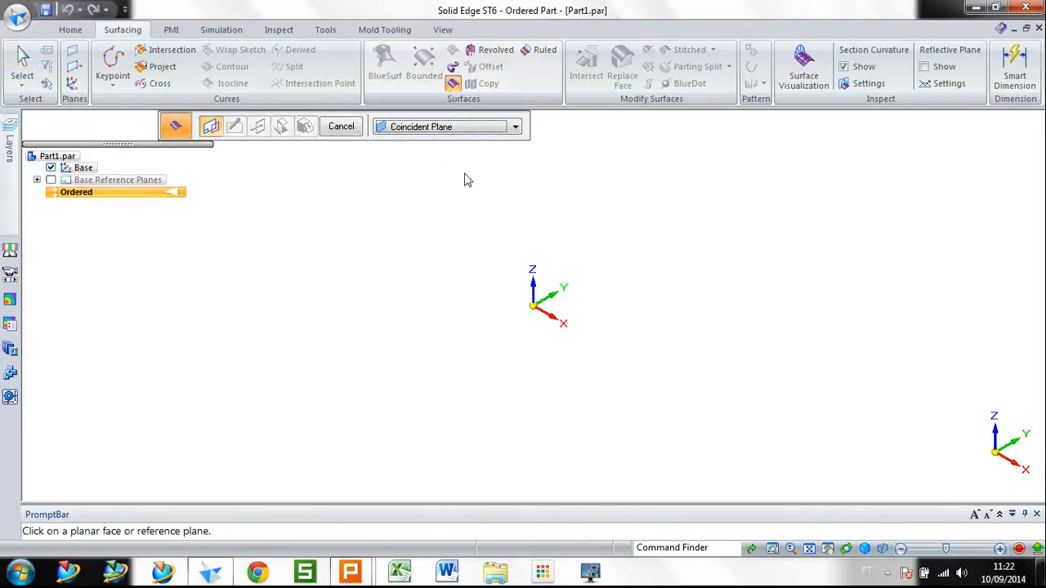
{"action": "left_click", "coordinate": [594, 302]}
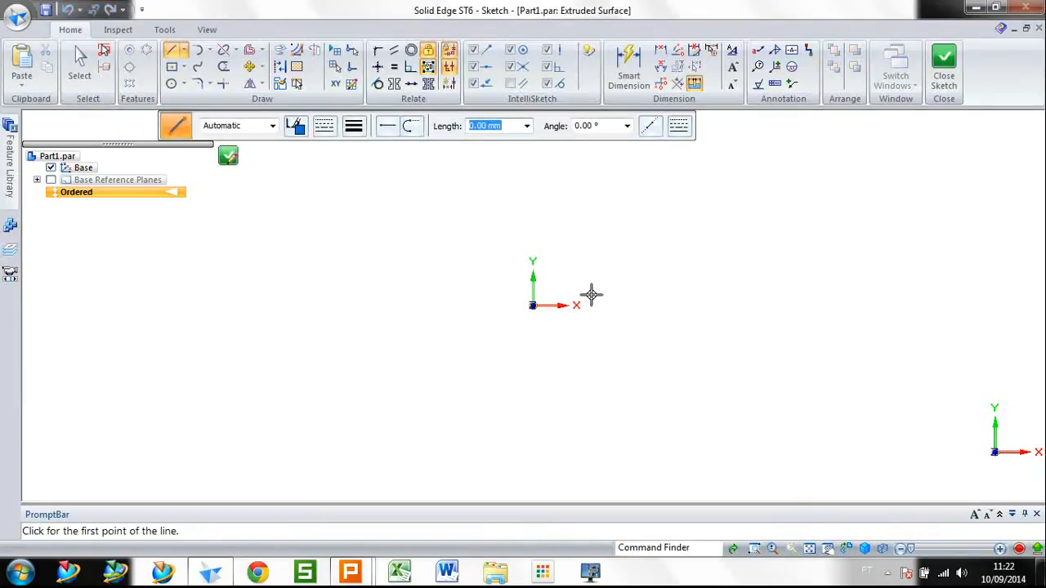
{"action": "left_click", "coordinate": [171, 83]}
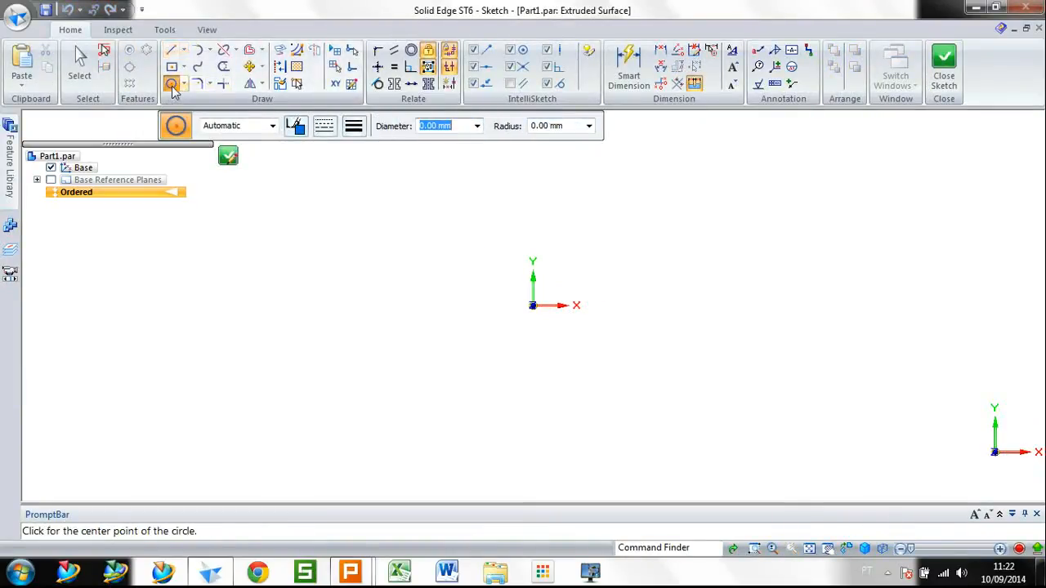
{"action": "left_click", "coordinate": [533, 307]}
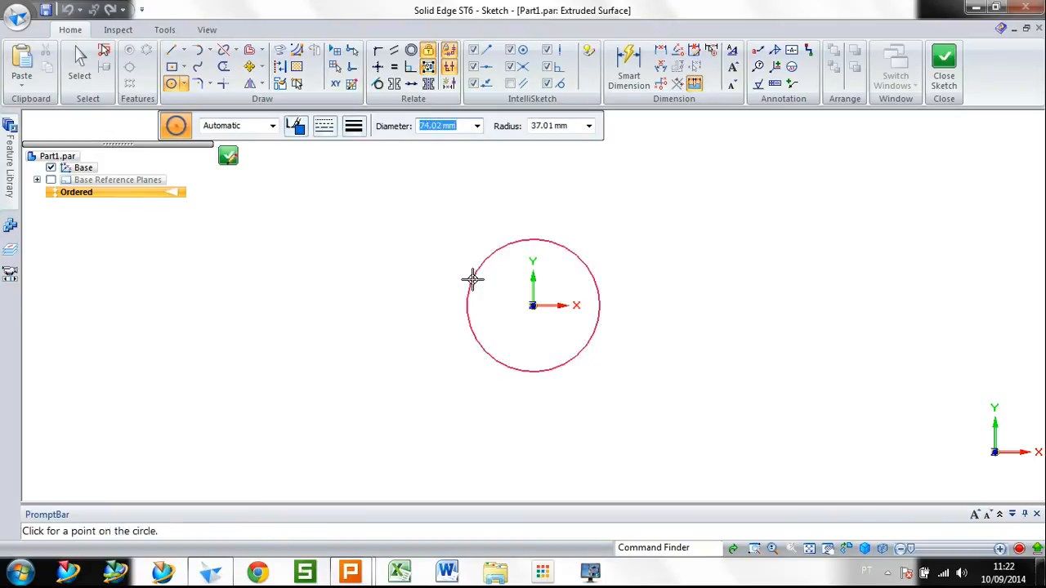
{"action": "type", "text": "50"}
{"action": "key", "text": "Return"}
{"action": "key", "text": "Escape"}
{"action": "scroll", "coordinate": [515, 297], "scroll_direction": "up", "scroll_amount": 2}
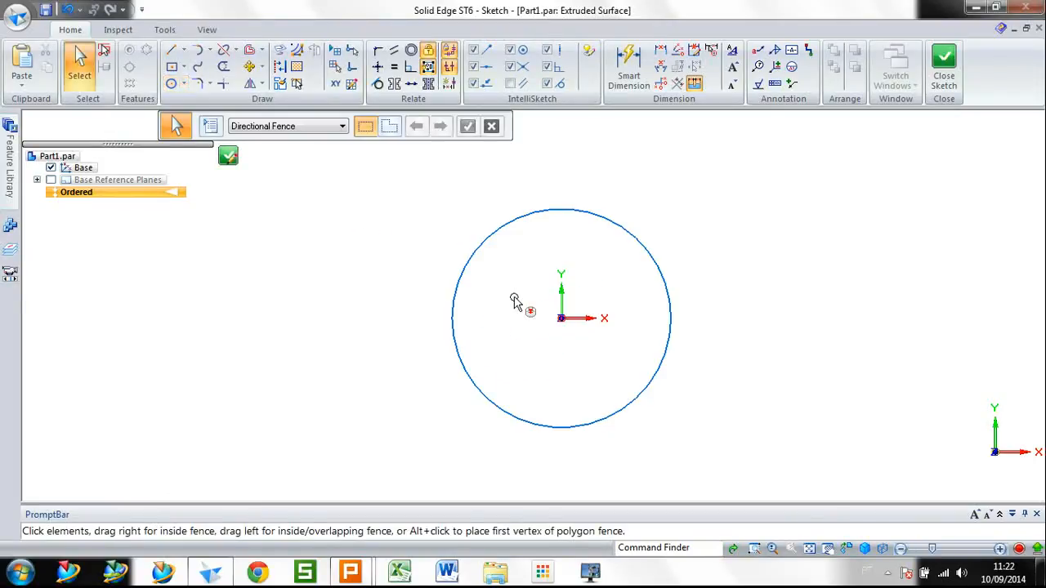
Dimension the circle's diameter with Smart Dimension
{"action": "right_click", "coordinate": [514, 296]}
{"action": "left_click", "coordinate": [478, 315]}
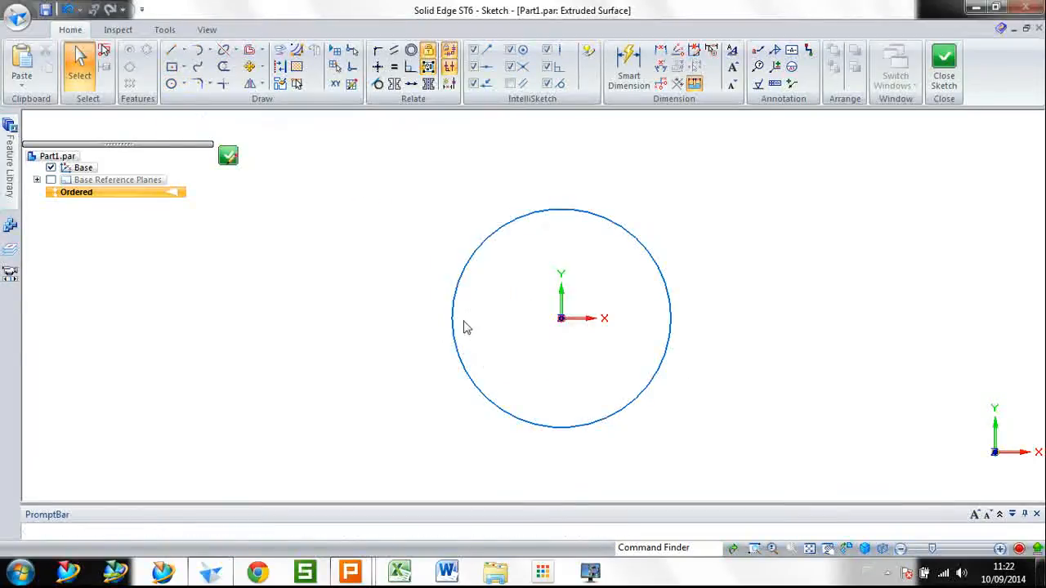
{"action": "left_click", "coordinate": [456, 349]}
{"action": "left_click", "coordinate": [411, 405]}
{"action": "key", "text": "Escape"}
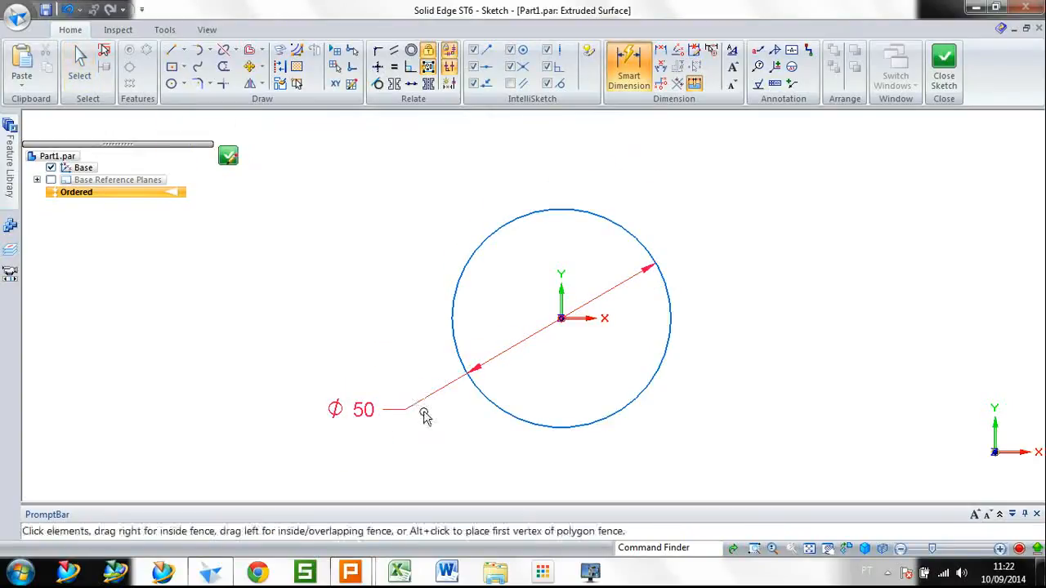
Rename the circle's diameter dimension as DIA_PRIMITIVO
{"action": "left_click", "coordinate": [428, 399]}
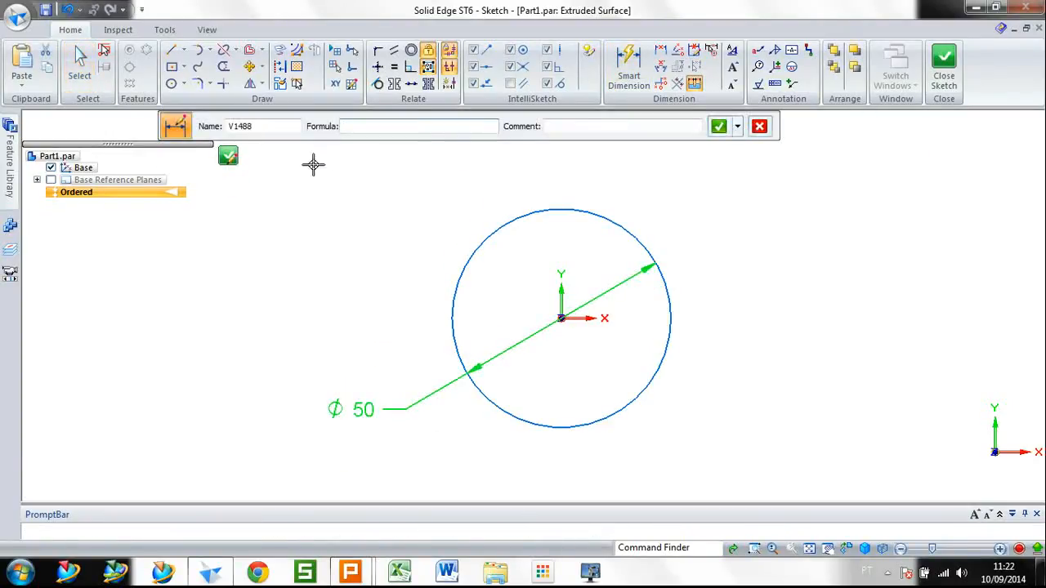
{"action": "double_click", "coordinate": [288, 128]}
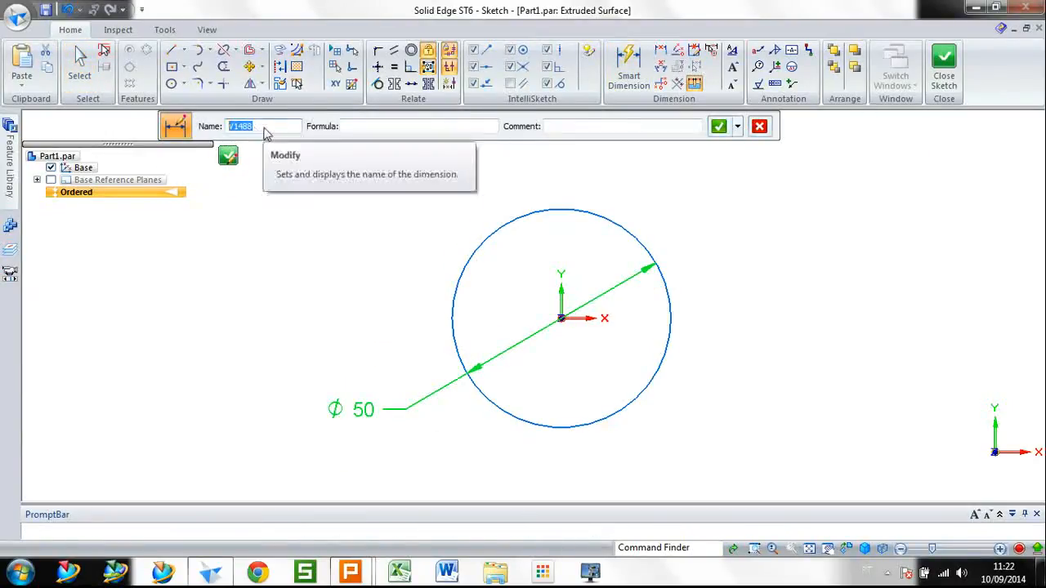
{"action": "type", "text": "DIA_PRIMITIVO"}
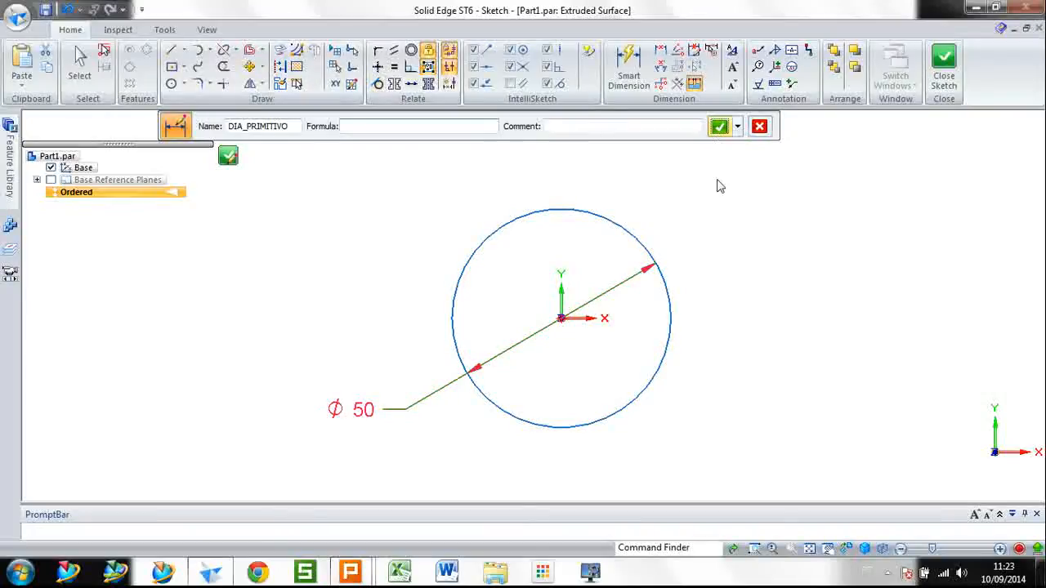
{"action": "left_click", "coordinate": [718, 126]}
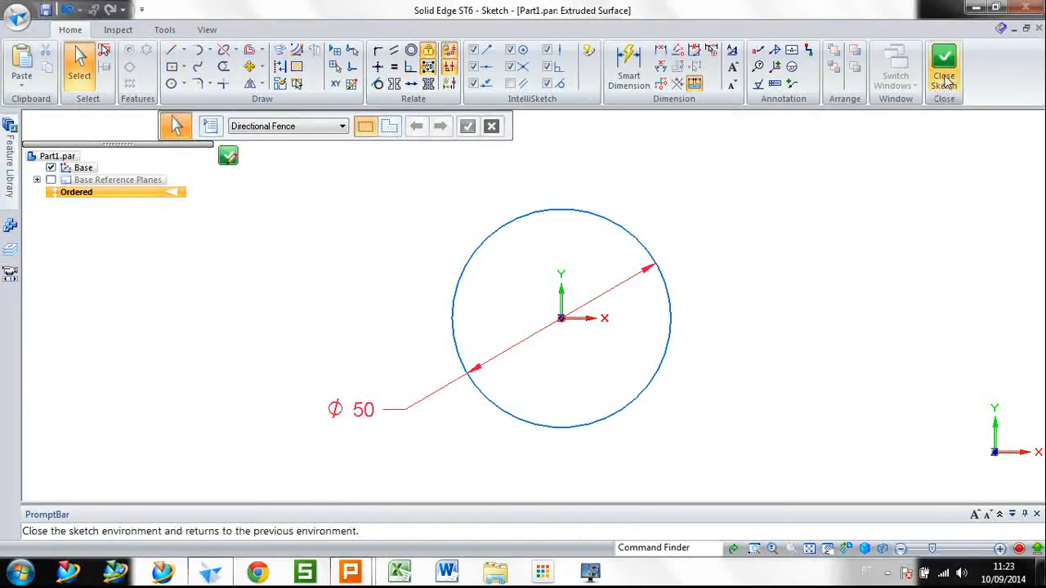
Close the circle sketch, extrude the surface 100 mm upward and name the feature BASE
{"action": "left_click", "coordinate": [944, 74]}
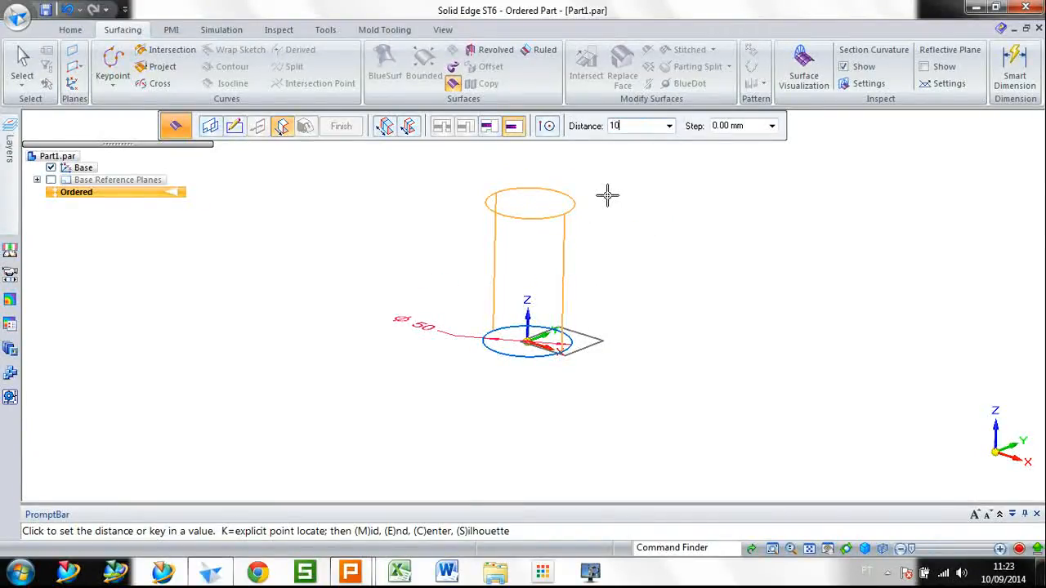
{"action": "key", "text": "Return"}
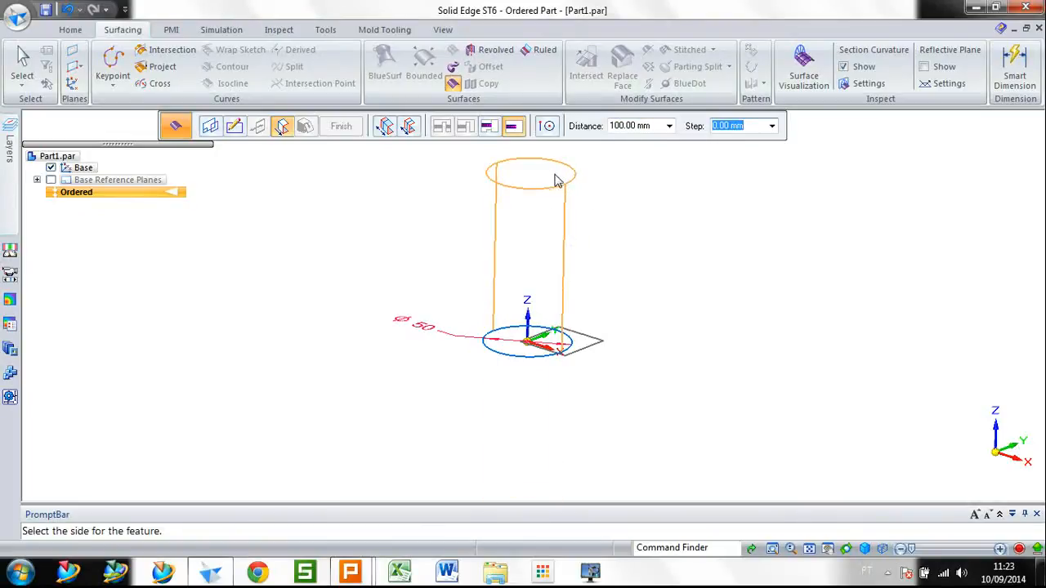
{"action": "left_click", "coordinate": [561, 217]}
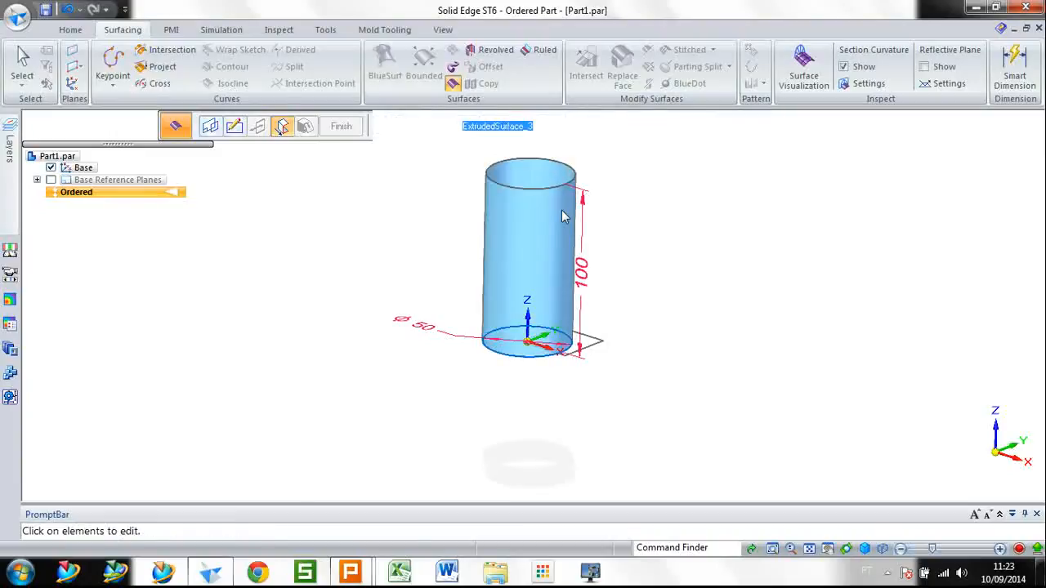
{"action": "type", "text": "BASE"}
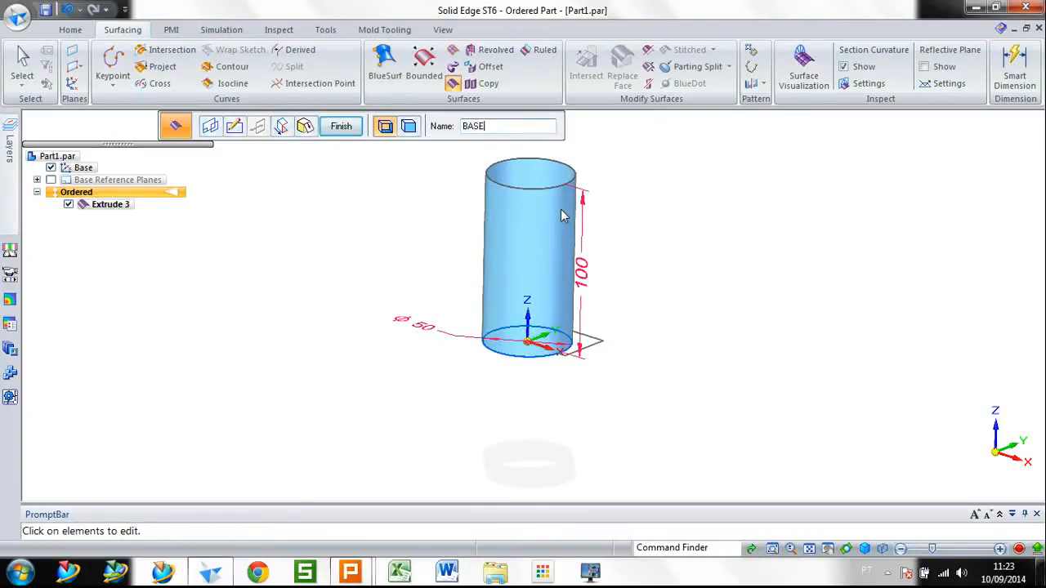
{"action": "key", "text": "Return"}
{"action": "key", "text": "Escape"}
Rename the BASE surface's height dimension as COMPRIMENTO
{"action": "left_click", "coordinate": [101, 206]}
{"action": "left_click", "coordinate": [581, 245]}
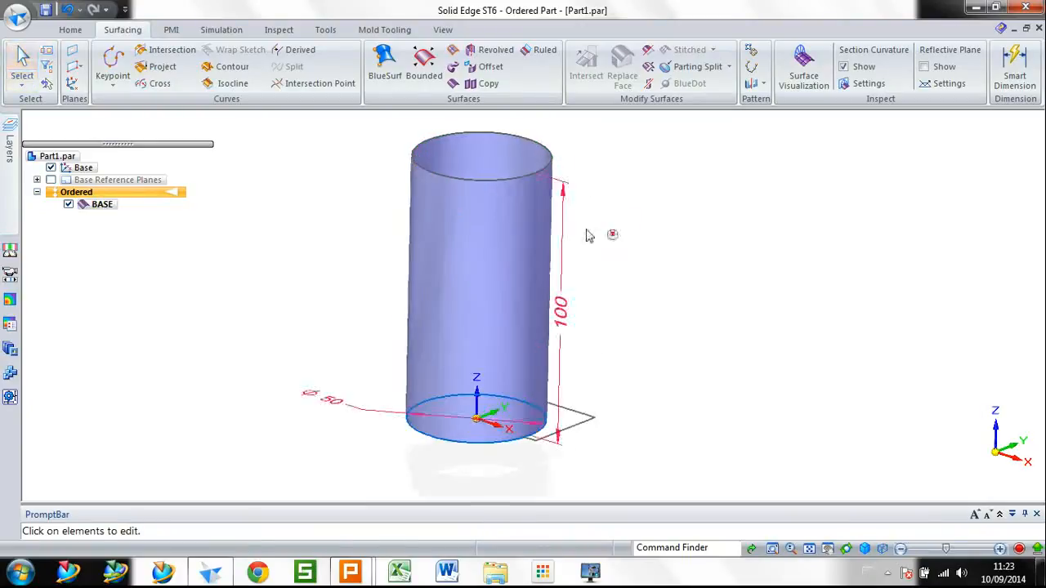
{"action": "left_click", "coordinate": [563, 242]}
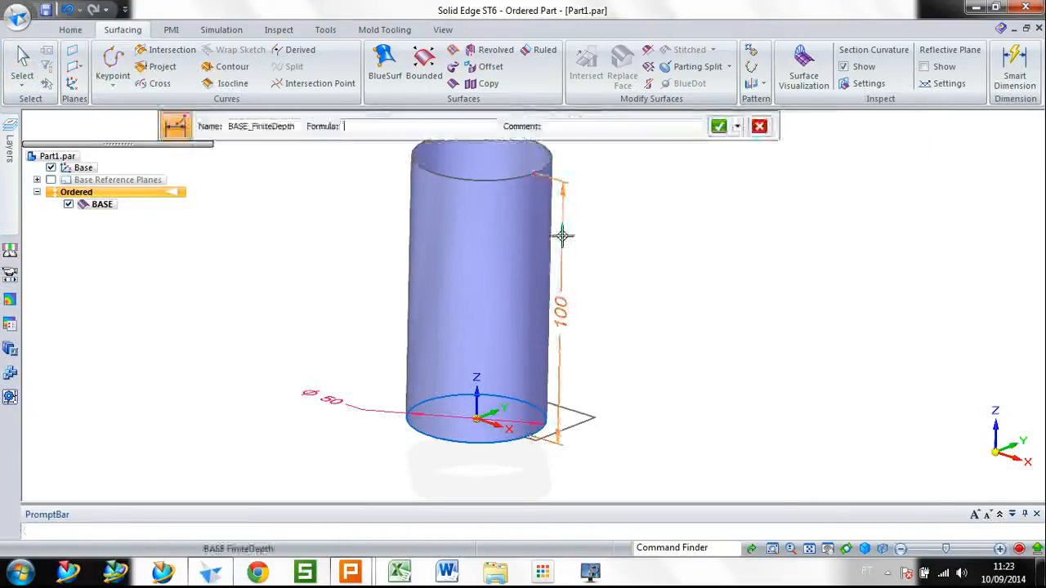
{"action": "double_click", "coordinate": [288, 128]}
{"action": "type", "text": "COMPRIMENTO"}
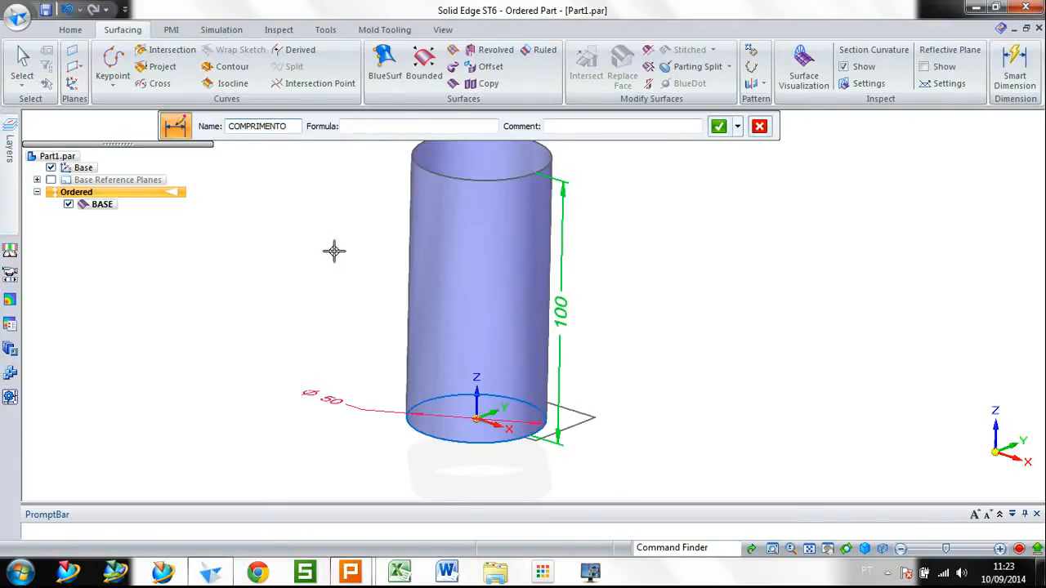
{"action": "key", "text": "Return"}
{"action": "key", "text": "Escape"}
{"action": "scroll", "coordinate": [374, 268], "scroll_direction": "down", "scroll_amount": 1}
{"action": "left_click", "coordinate": [374, 268]}
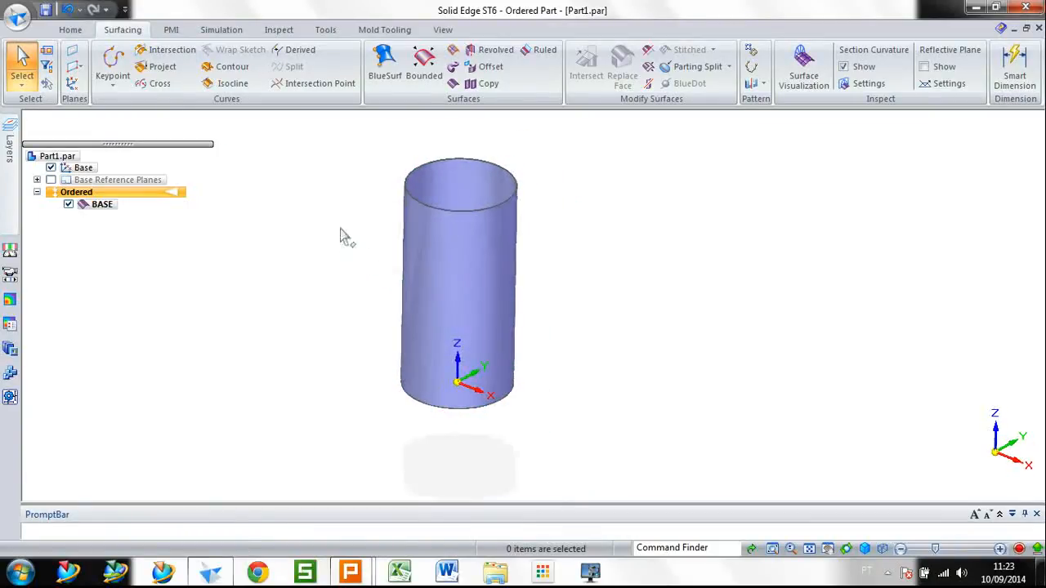
Start a new sketch on a plane tangent to the cylindrical surface at a 90° angle
{"action": "left_click", "coordinate": [87, 31]}
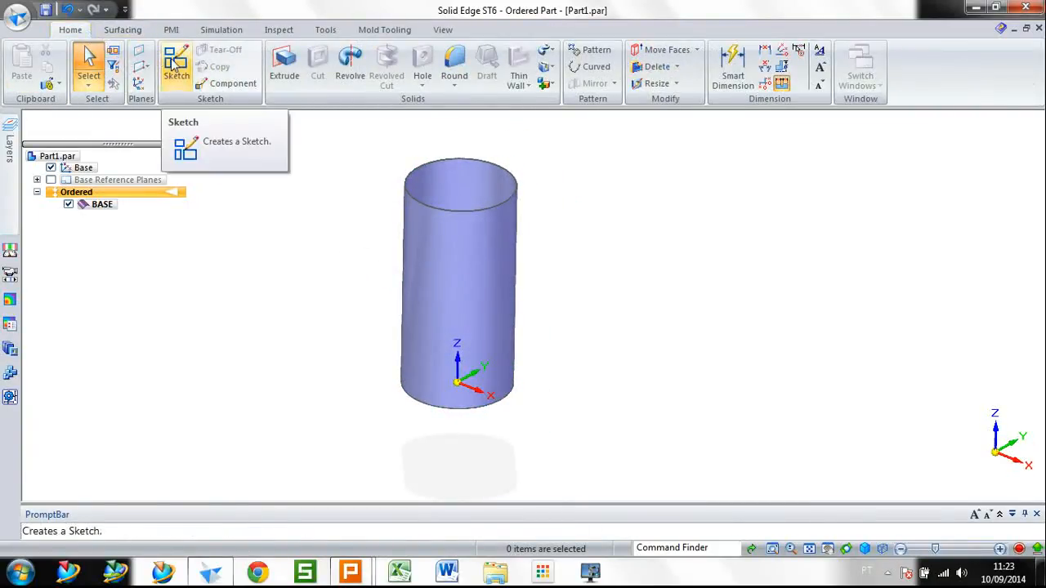
{"action": "left_click", "coordinate": [176, 76]}
{"action": "left_click", "coordinate": [323, 128]}
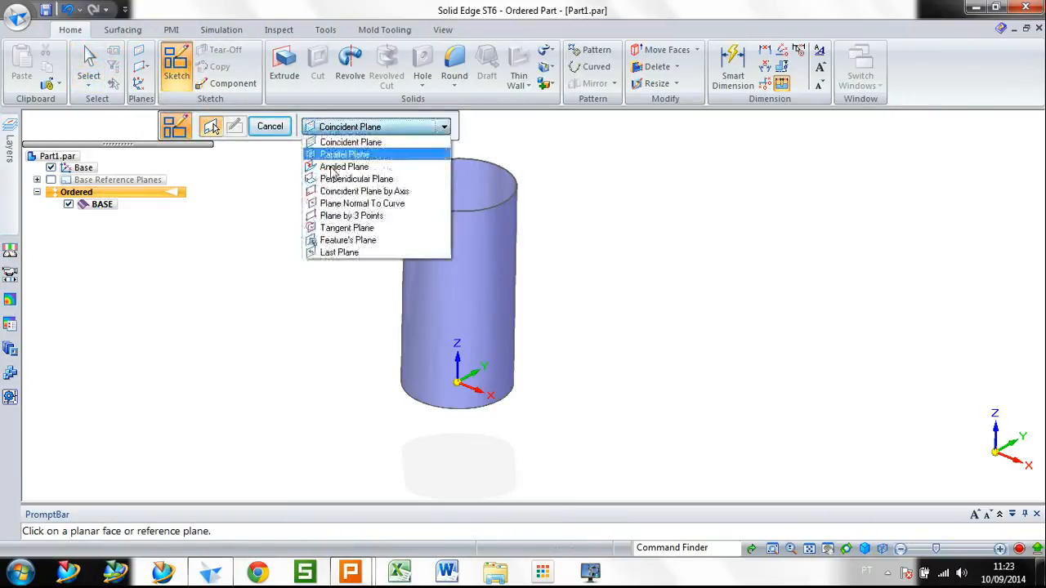
{"action": "left_click", "coordinate": [345, 229]}
{"action": "left_click", "coordinate": [474, 290]}
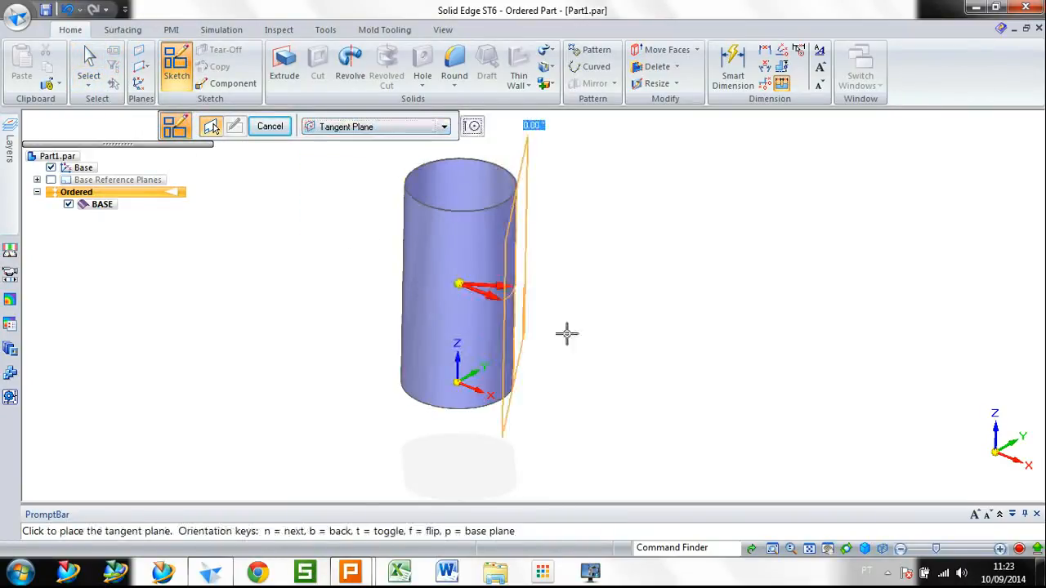
{"action": "type", "text": "90"}
{"action": "key", "text": "Return"}
{"action": "left_click", "coordinate": [437, 395]}
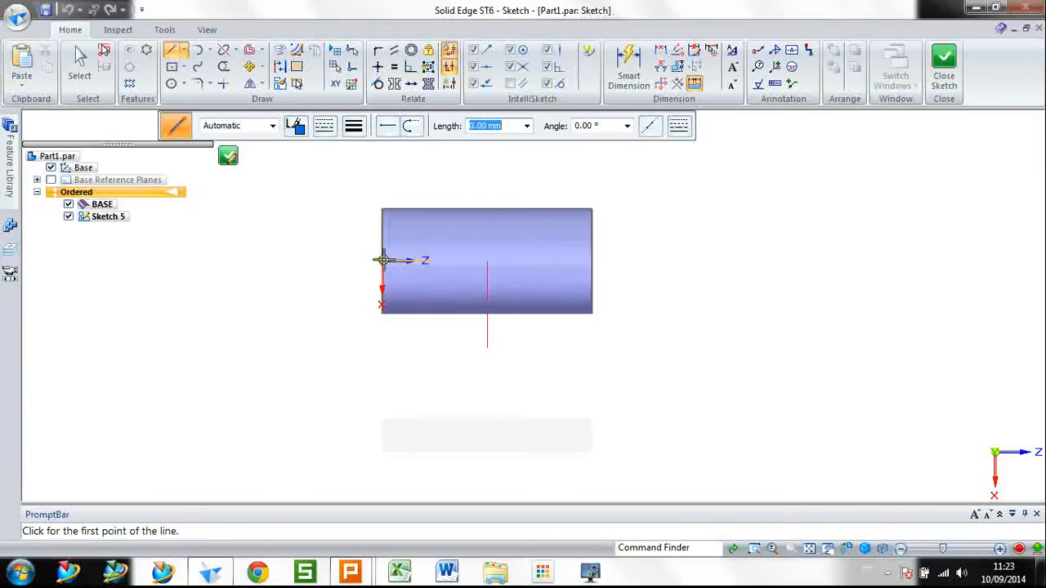
Sketch a sloped line about 131 mm long from the origin and align its free end with the cylinder's far end corner
{"action": "left_click", "coordinate": [383, 260]}
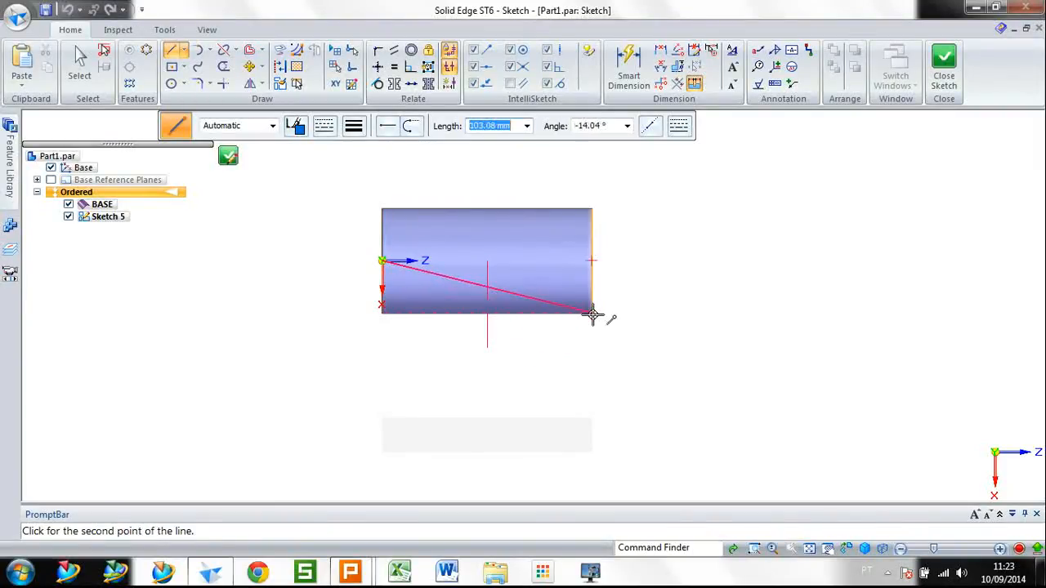
{"action": "left_click", "coordinate": [593, 434]}
{"action": "right_click", "coordinate": [649, 271]}
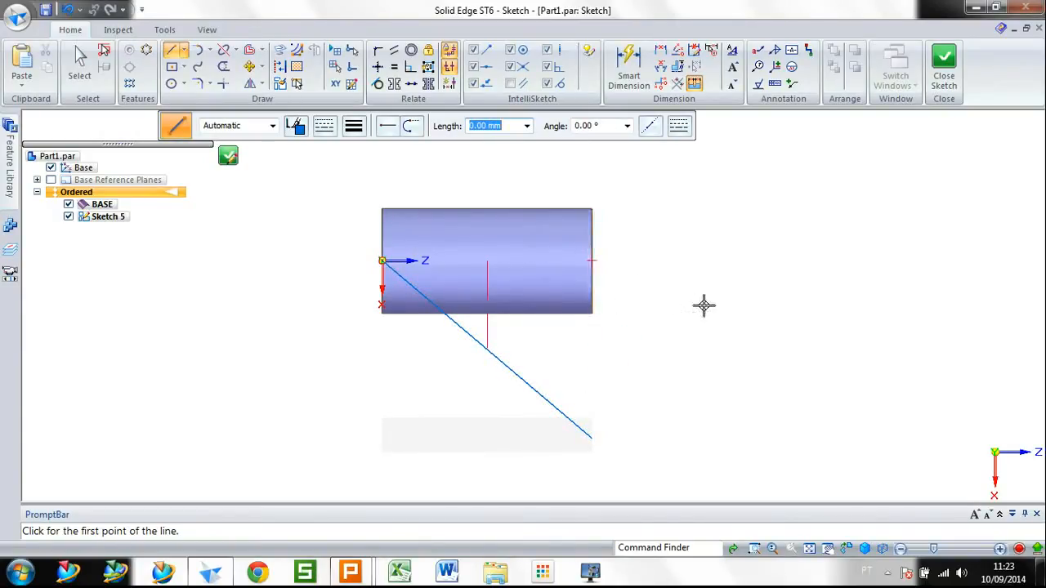
{"action": "left_click", "coordinate": [378, 68]}
{"action": "left_click", "coordinate": [592, 435]}
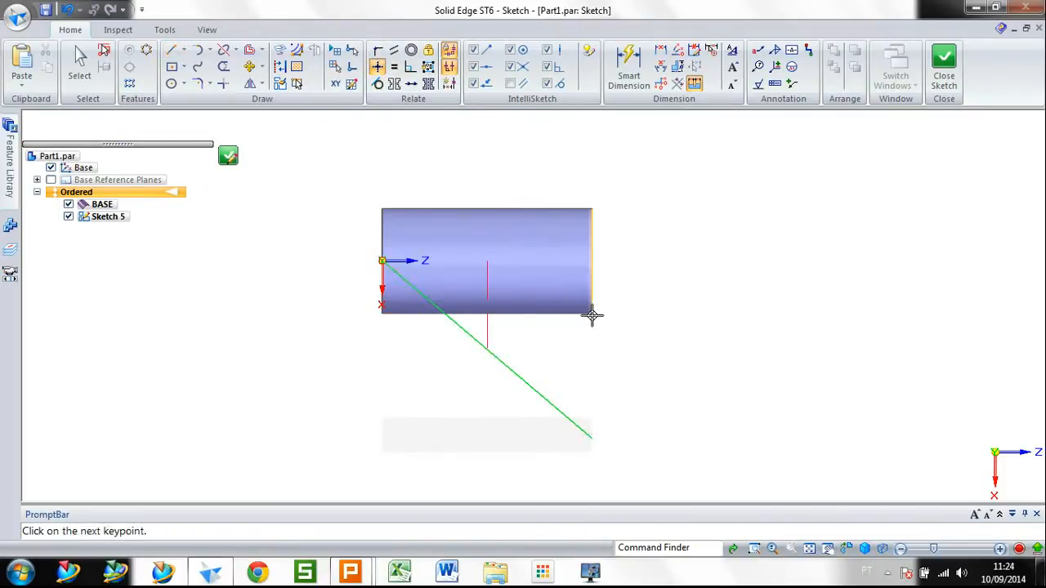
{"action": "left_click", "coordinate": [592, 314]}
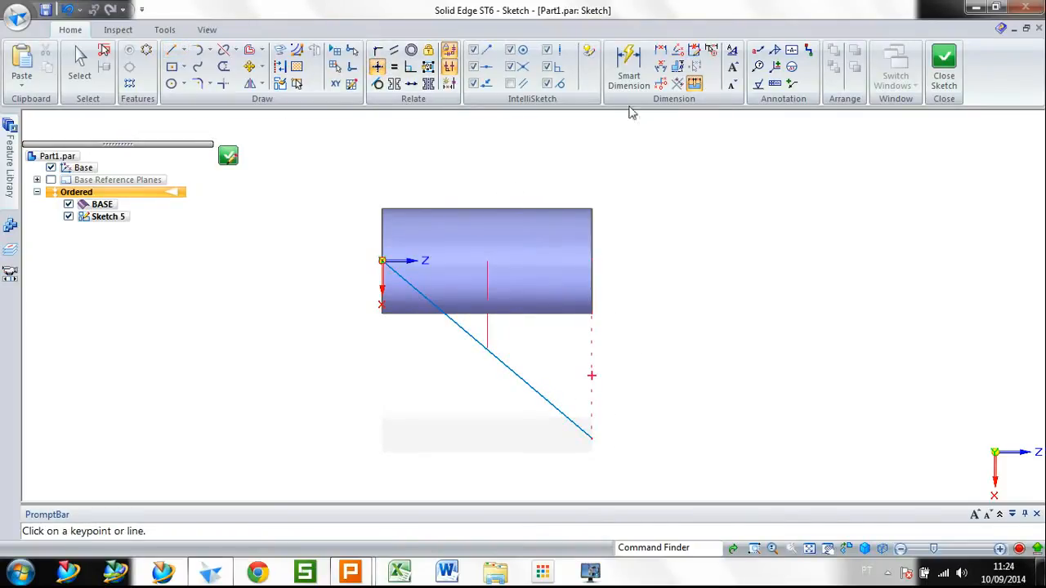
Dimension the line's angle from the cylinder's base edge direction as 30° and close the sketch
{"action": "left_click", "coordinate": [628, 70]}
{"action": "left_click", "coordinate": [452, 317]}
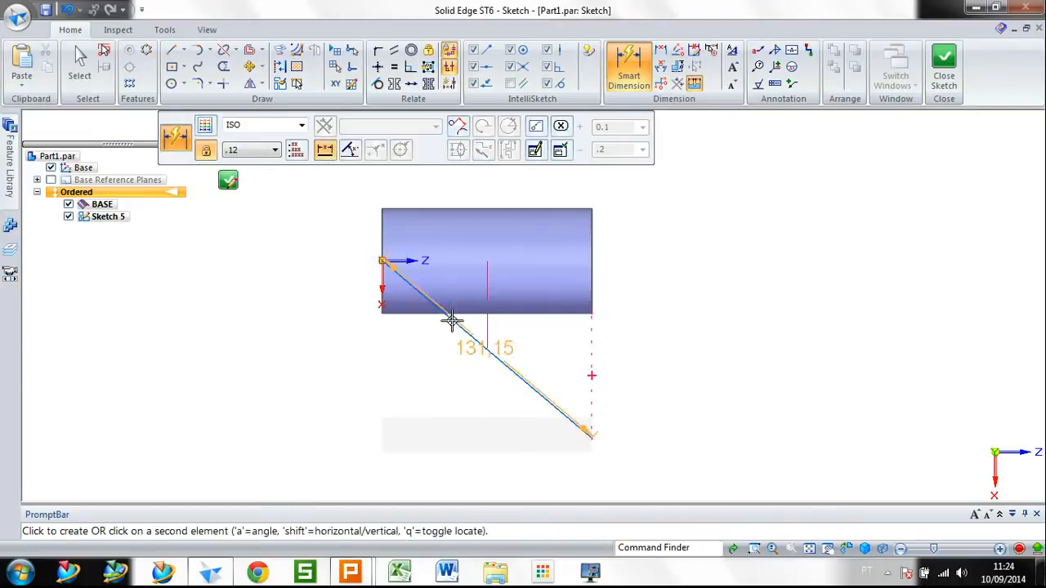
{"action": "key", "text": "a"}
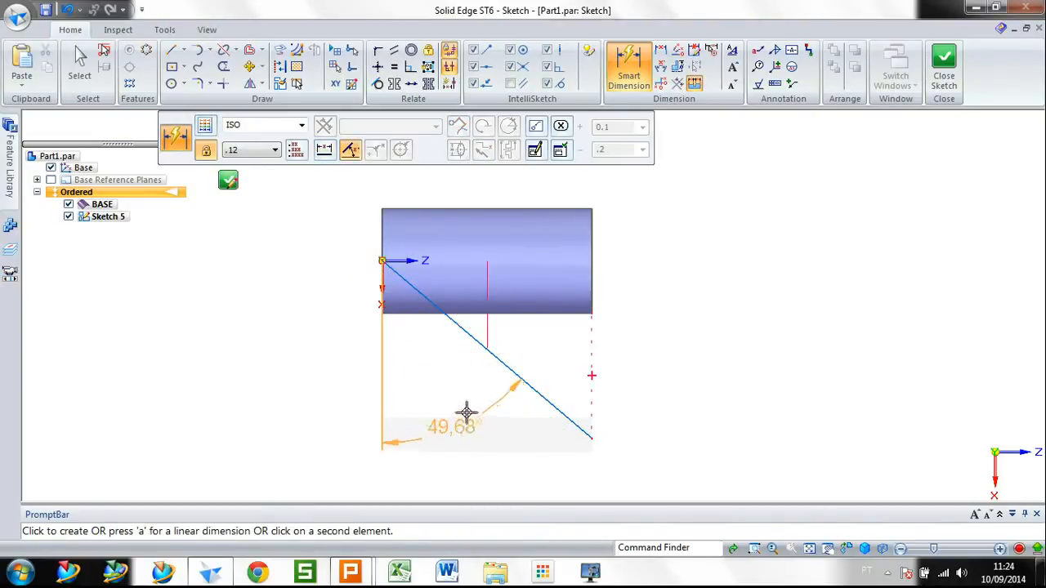
{"action": "left_click", "coordinate": [467, 414]}
{"action": "scroll", "coordinate": [454, 460], "scroll_direction": "up", "scroll_amount": 6}
{"action": "scroll", "coordinate": [454, 459], "scroll_direction": "down", "scroll_amount": 11}
{"action": "scroll", "coordinate": [454, 459], "scroll_direction": "up", "scroll_amount": 9}
{"action": "scroll", "coordinate": [454, 459], "scroll_direction": "down", "scroll_amount": 8}
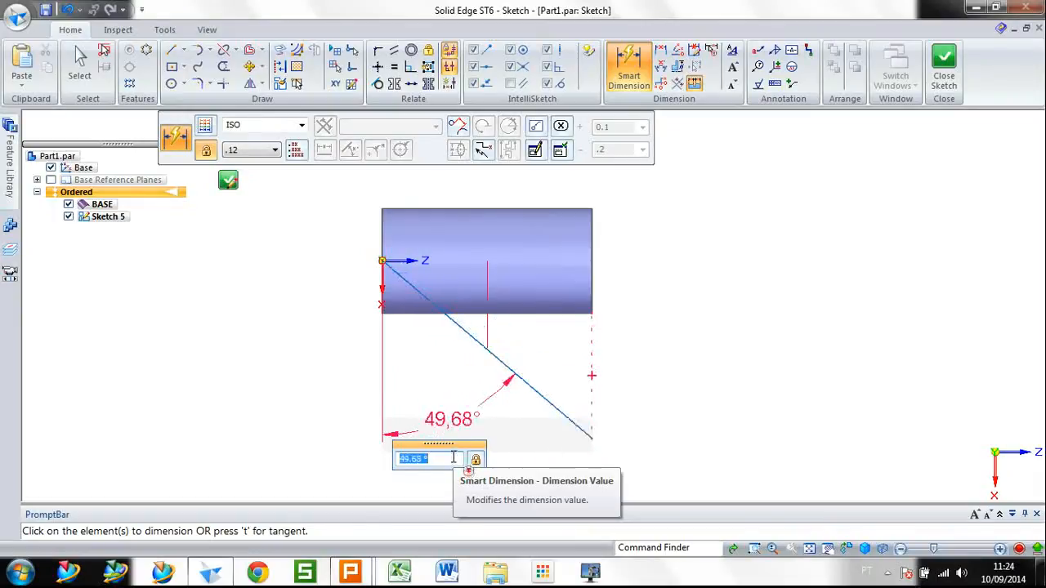
{"action": "scroll", "coordinate": [448, 458], "scroll_direction": "up", "scroll_amount": 4}
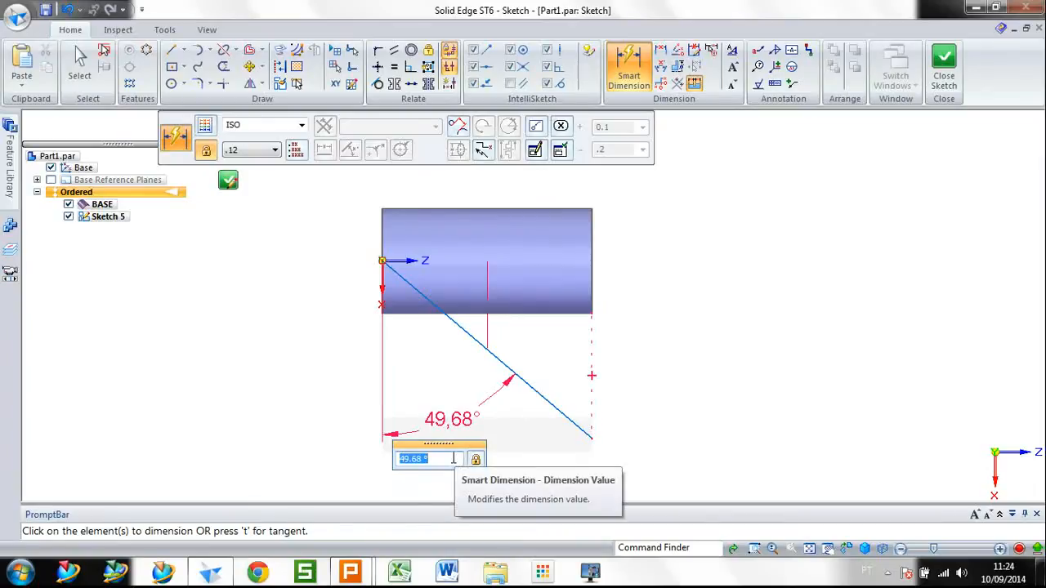
{"action": "type", "text": "30"}
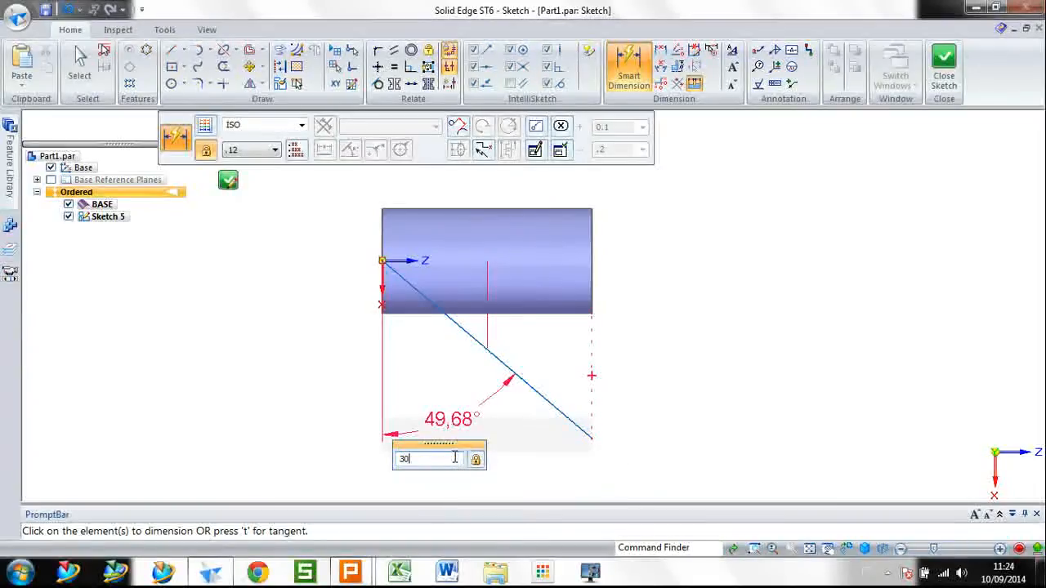
{"action": "key", "text": "Return"}
{"action": "key", "text": "Escape"}
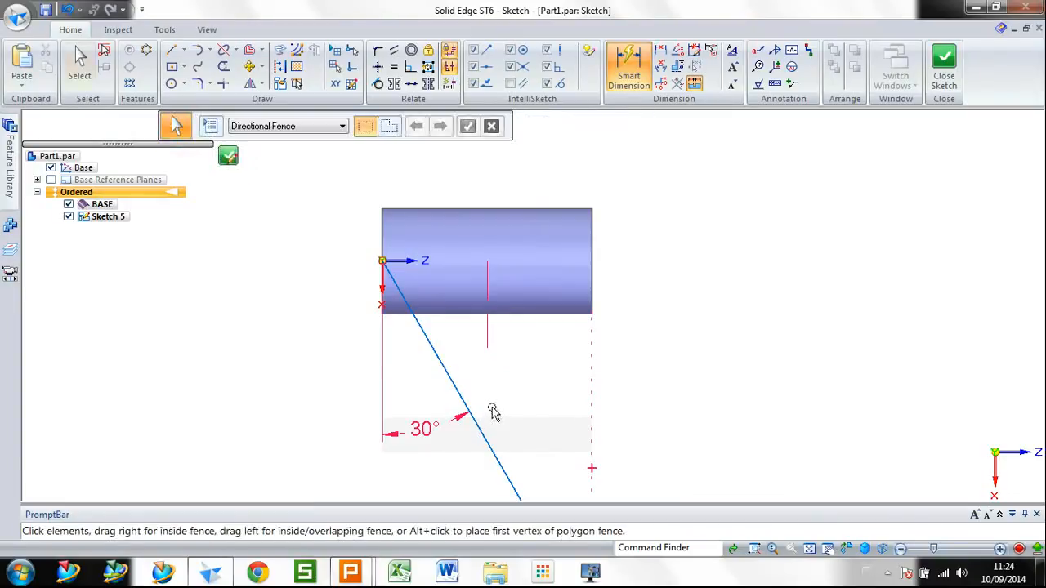
{"action": "left_click", "coordinate": [944, 78]}
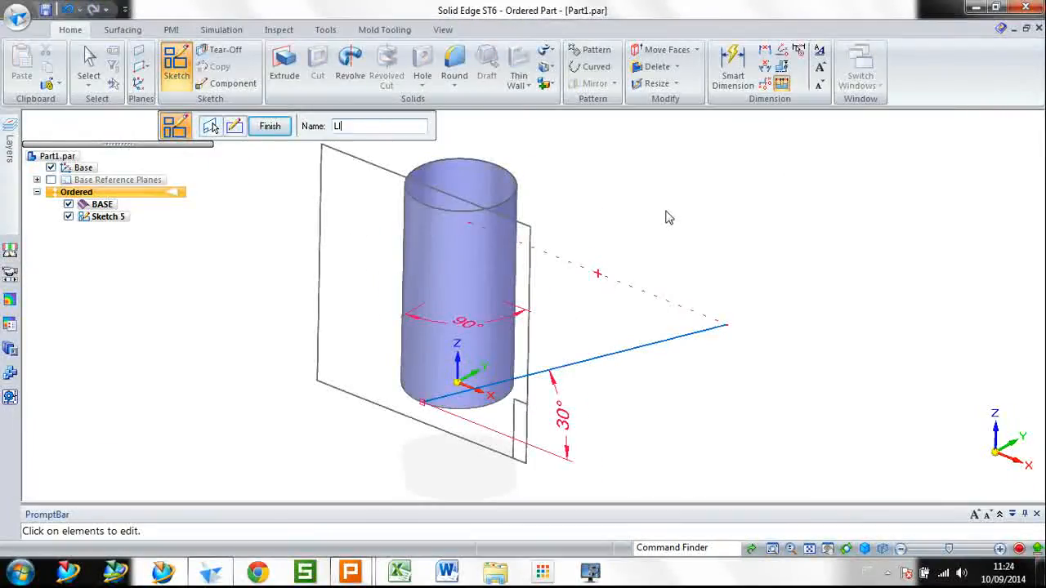
Name the sketch LINHA_BASE and leave the Sketch command
{"action": "key", "text": "Return"}
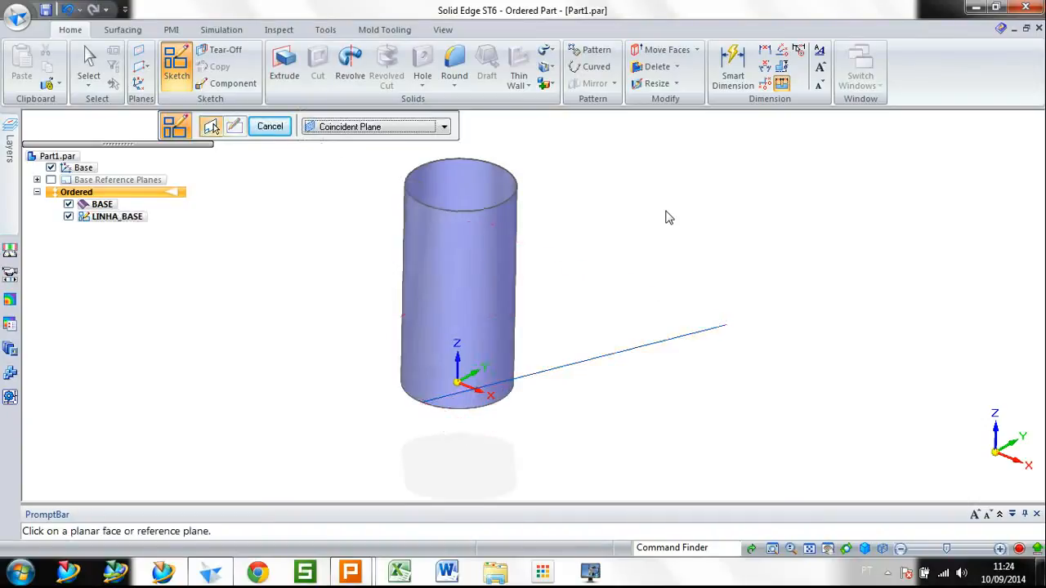
{"action": "key", "text": "Escape"}
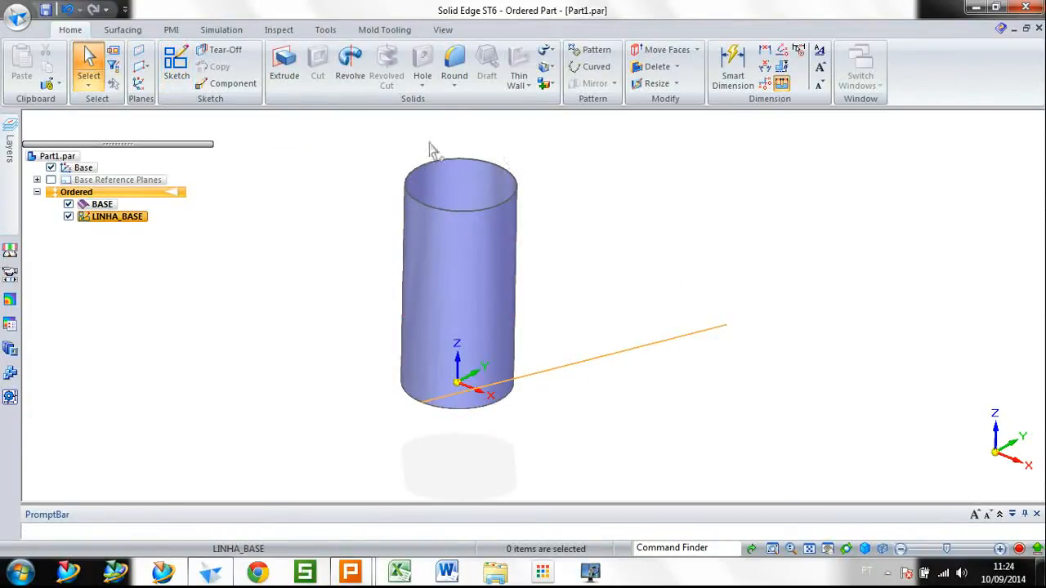
Wrap the LINHA_BASE line onto the BASE cylindrical face with Wrap Sketch
{"action": "left_click", "coordinate": [129, 29]}
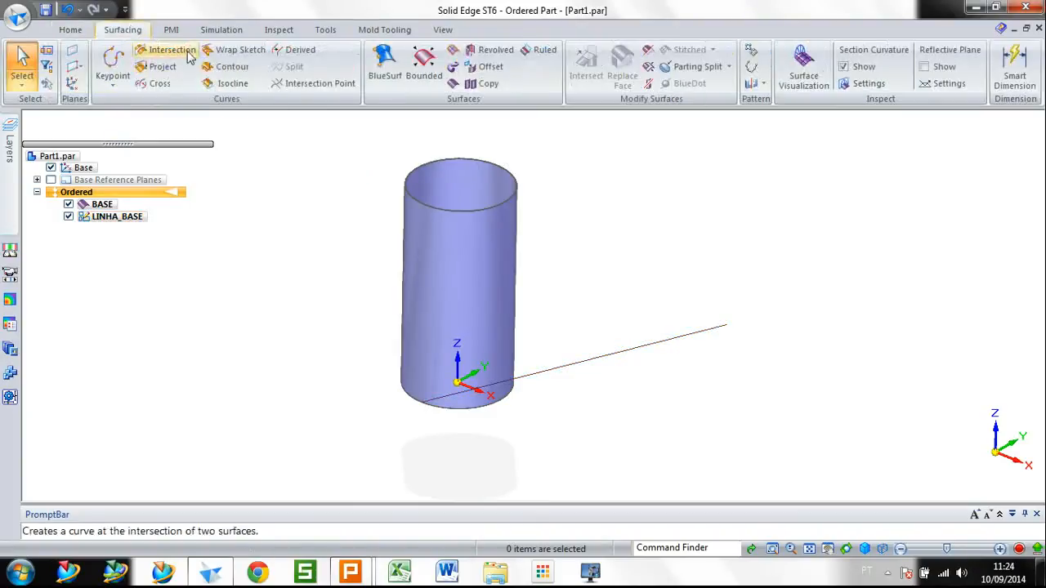
{"action": "left_click", "coordinate": [231, 50]}
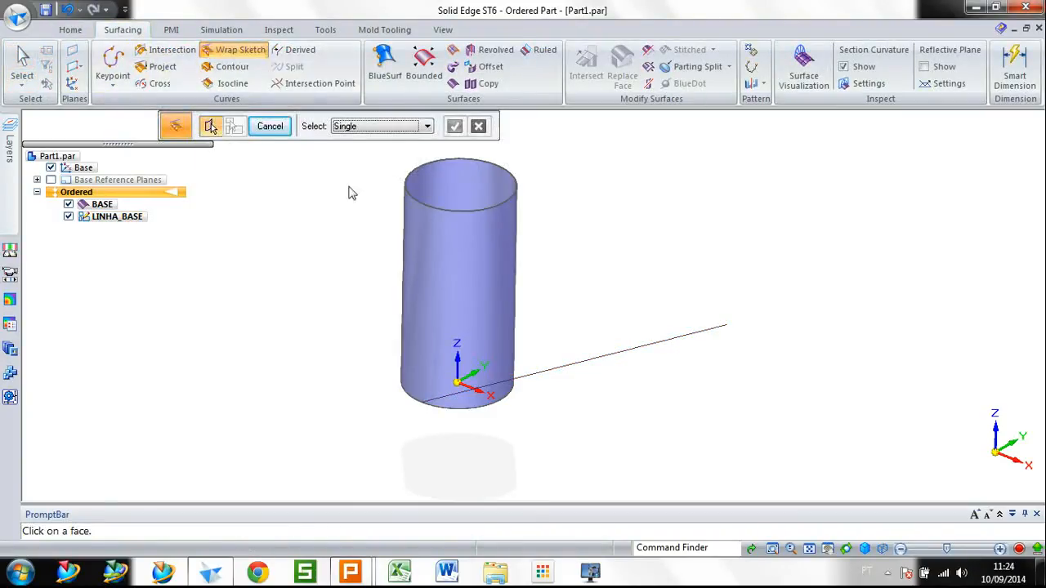
{"action": "left_click", "coordinate": [414, 243]}
{"action": "right_click", "coordinate": [339, 219]}
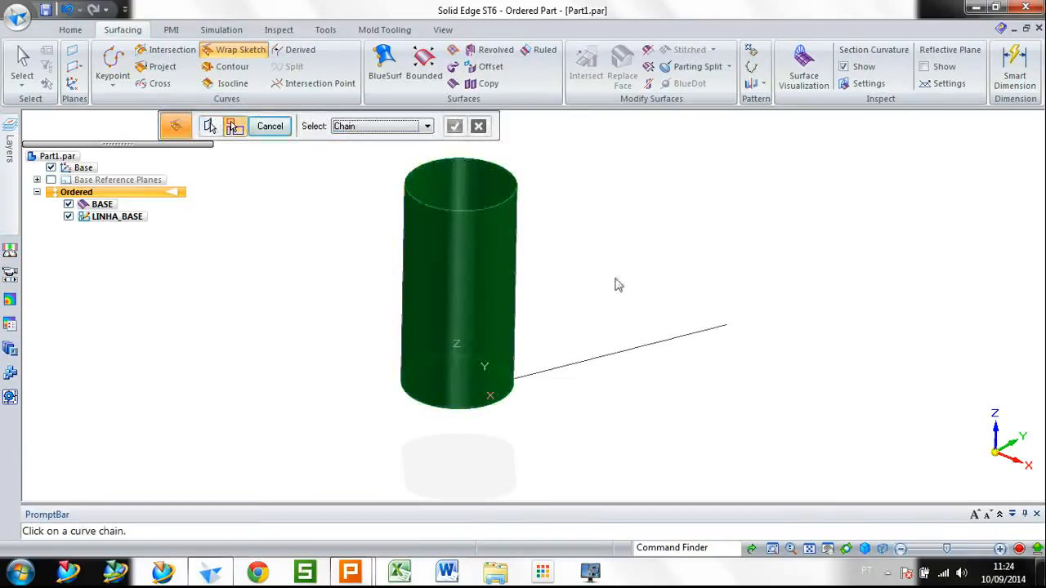
{"action": "left_click", "coordinate": [642, 339]}
{"action": "right_click", "coordinate": [511, 222]}
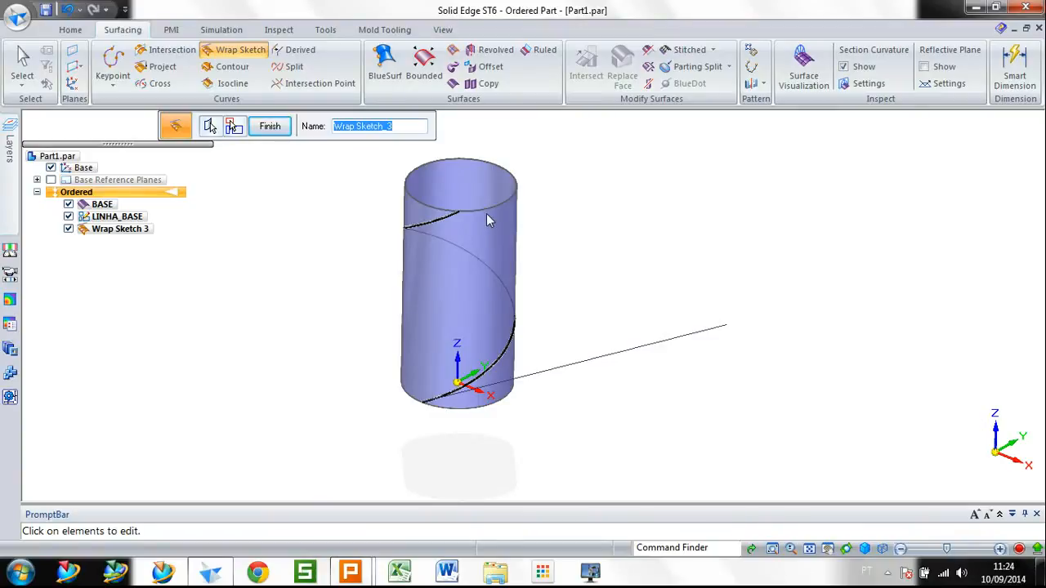
Name the wrapped curve HELICE_CILINDRICA and leave the Wrap Sketch command
{"action": "type", "text": "HELICE_CILINDRI"}
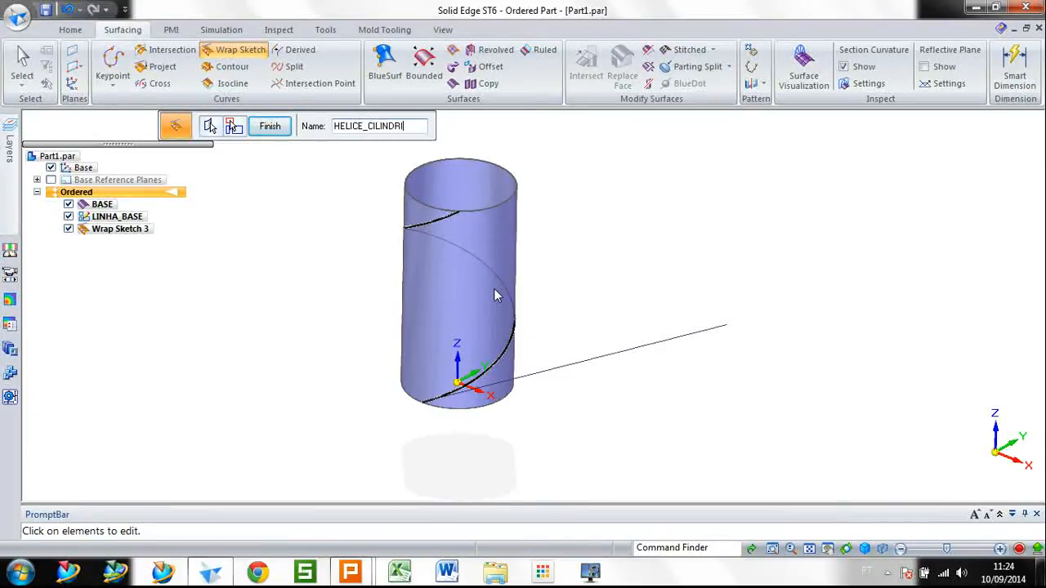
{"action": "type", "text": "CA"}
{"action": "key", "text": "Return"}
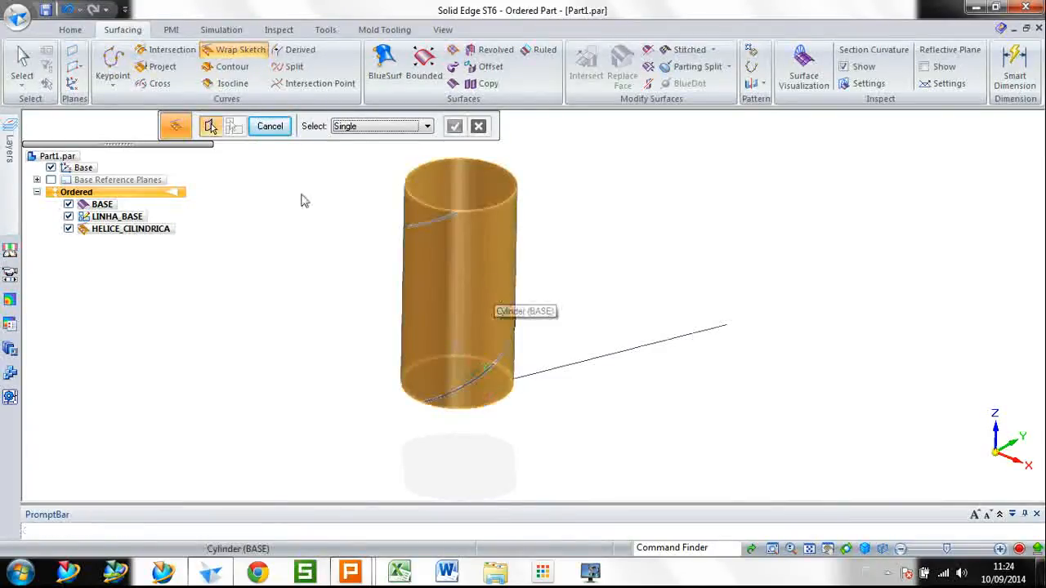
{"action": "left_click", "coordinate": [279, 127]}
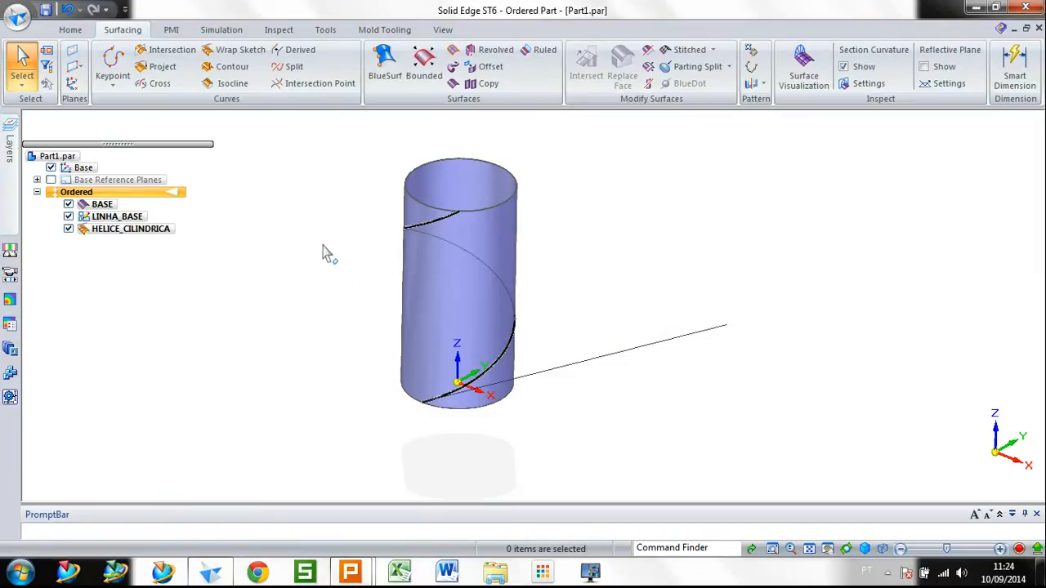
Hide the BASE surface and the LINHA_BASE sketch, leaving only the helix curve displayed
{"action": "left_click", "coordinate": [69, 204]}
{"action": "left_click", "coordinate": [69, 216]}
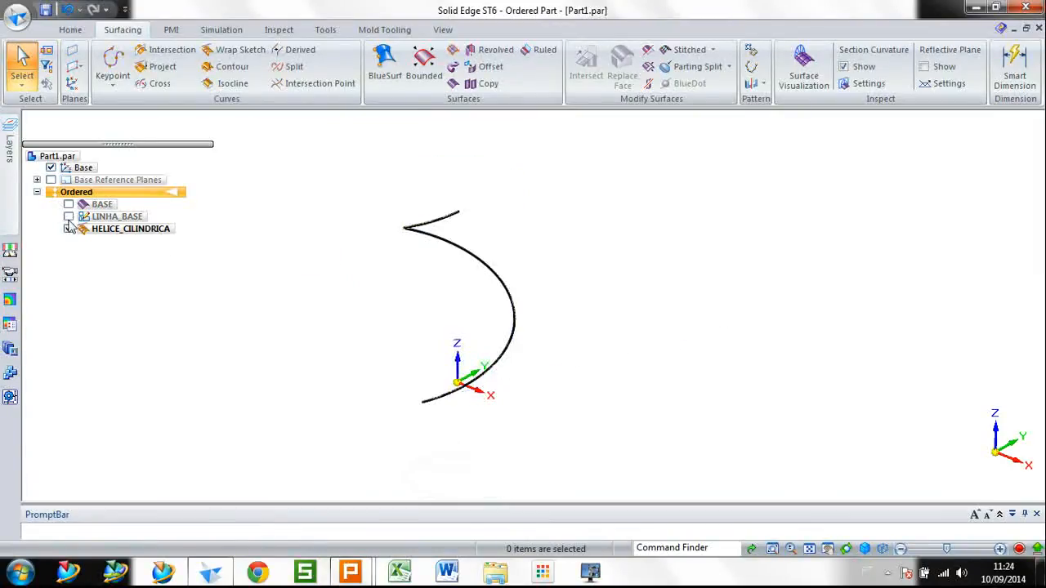
{"action": "mouse_move", "coordinate": [495, 311]}
{"action": "middle_mouse_down"}
{"action": "mouse_move", "coordinate": [385, 303]}
{"action": "mouse_move", "coordinate": [462, 303]}
{"action": "mouse_move", "coordinate": [482, 318]}
{"action": "middle_mouse_up"}
Check which named dimensions the variable table lists, then close it
{"action": "right_click", "coordinate": [645, 230]}
{"action": "left_click", "coordinate": [715, 413]}
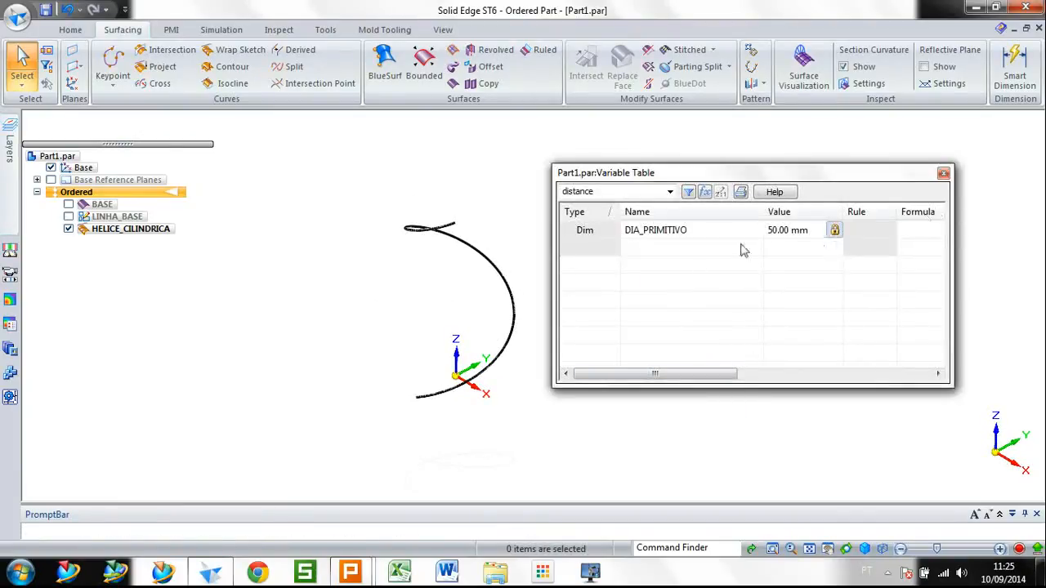
{"action": "left_click", "coordinate": [943, 172]}
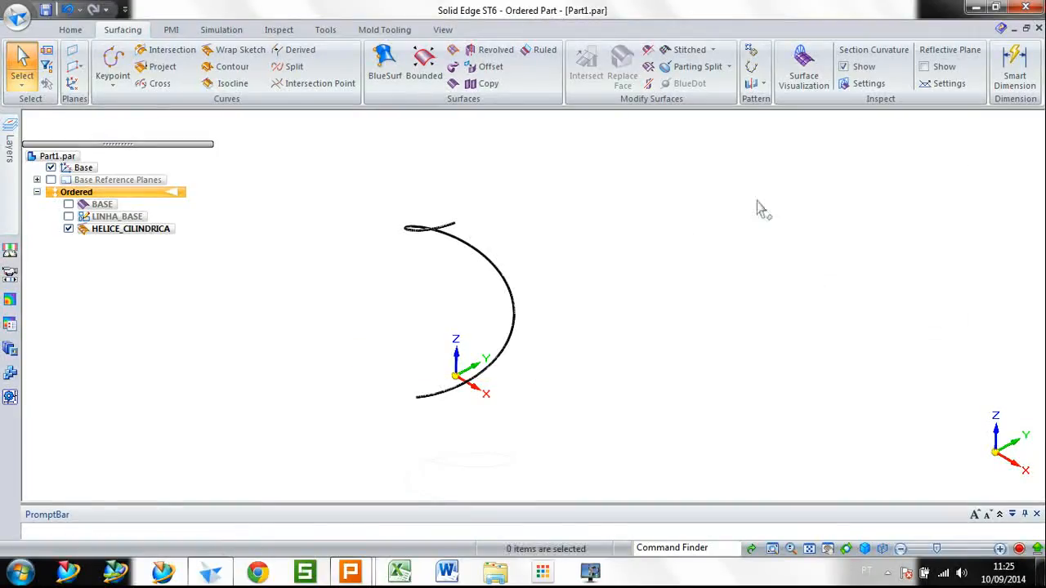
Edit the LINHA_BASE sketch, rename its 30° angle dimension as ANGULO, and close the sketch
{"action": "left_click", "coordinate": [128, 219]}
{"action": "left_click", "coordinate": [505, 370]}
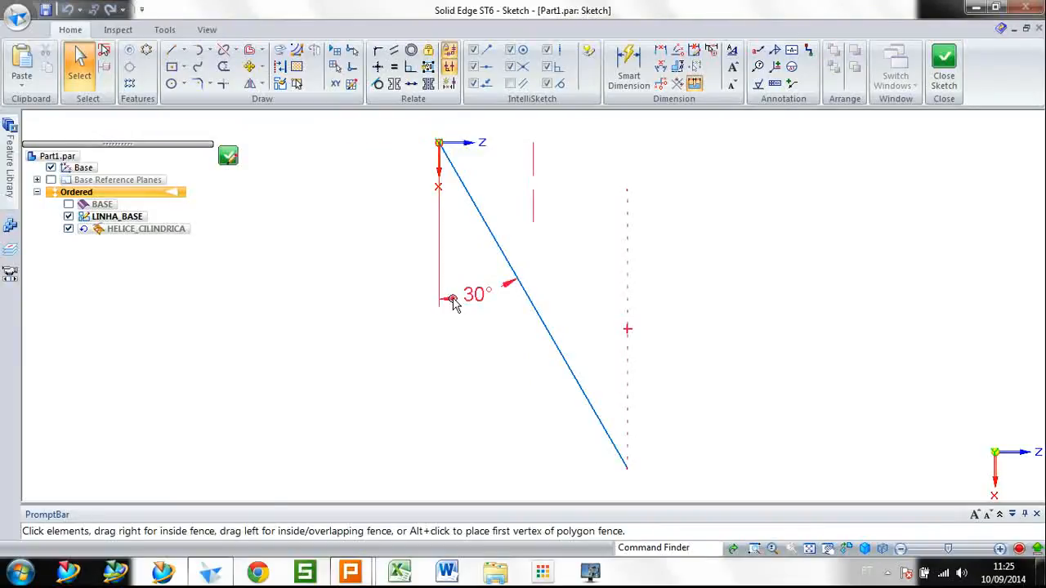
{"action": "left_click", "coordinate": [454, 301]}
{"action": "left_click_drag", "start_coordinate": [268, 129], "coordinate": [219, 131]}
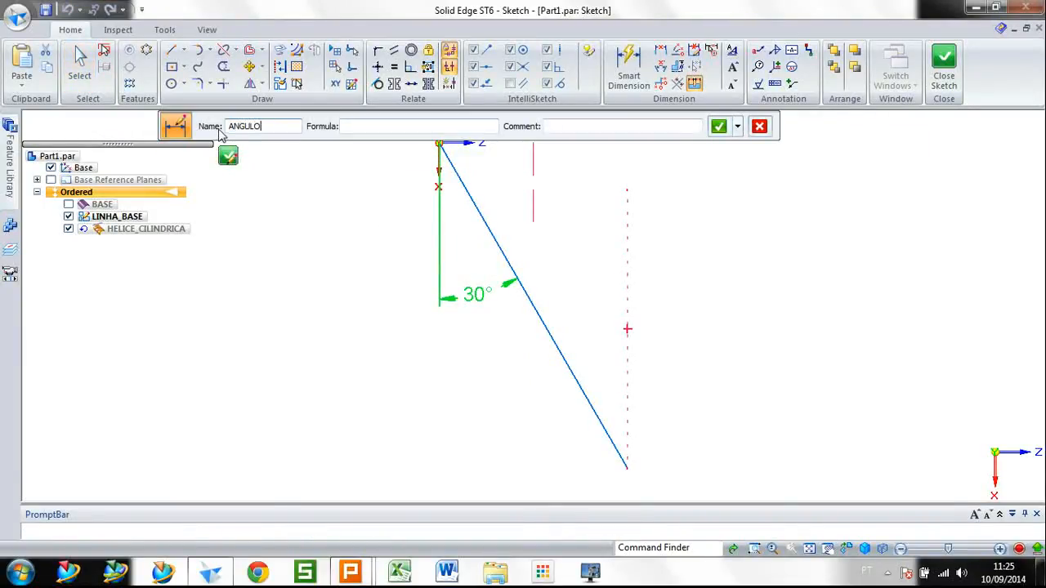
{"action": "left_click", "coordinate": [718, 125]}
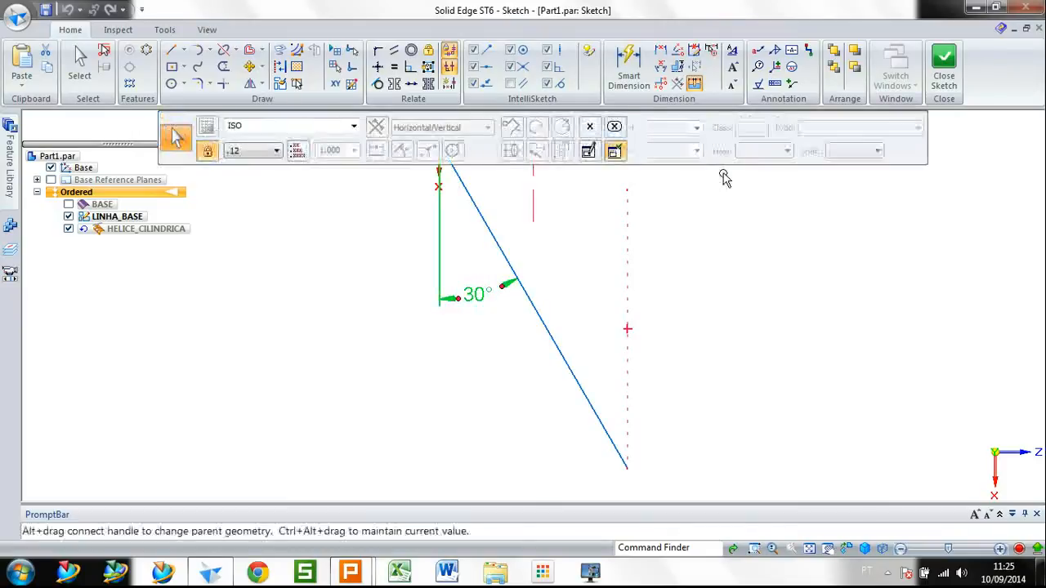
{"action": "left_click", "coordinate": [947, 80]}
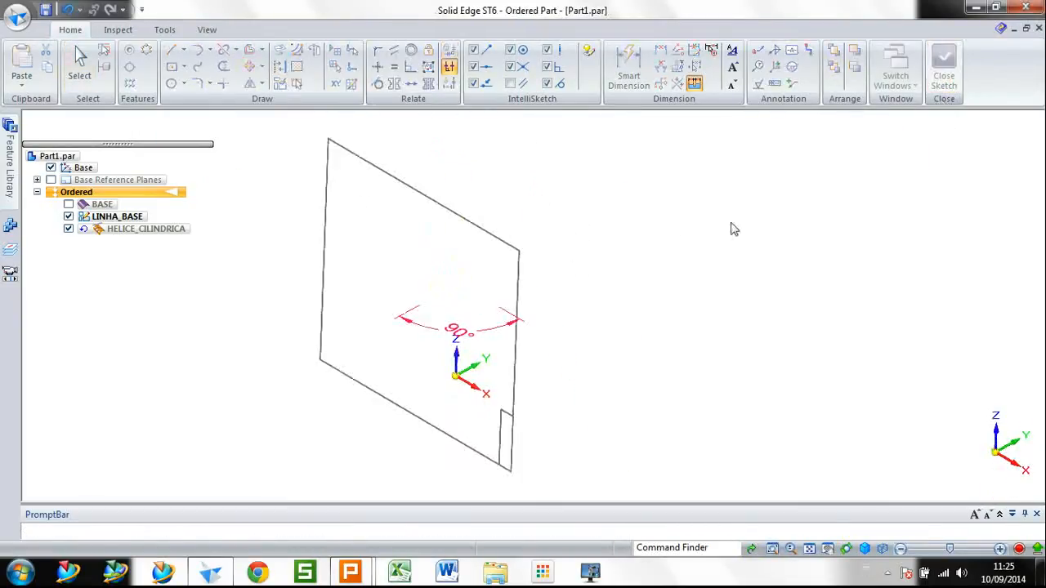
{"action": "key", "text": "Escape"}
{"action": "key", "text": "Escape"}
Rename the BASE surface's height dimension as COMPRIMENTO again and accept the name
{"action": "left_click", "coordinate": [113, 205]}
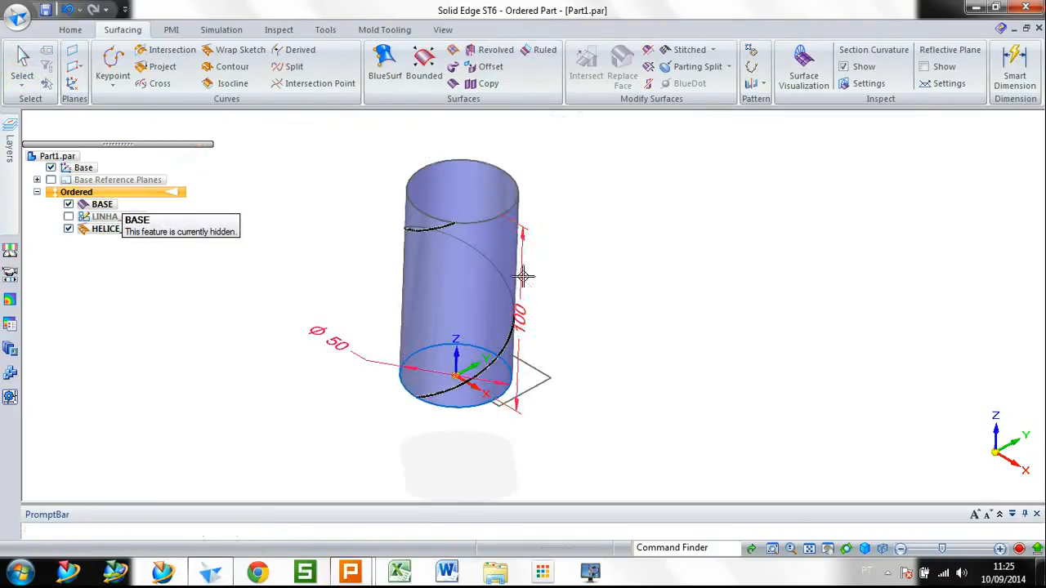
{"action": "left_click", "coordinate": [522, 276]}
{"action": "double_click", "coordinate": [288, 128]}
{"action": "type", "text": "COMPRIMENTO"}
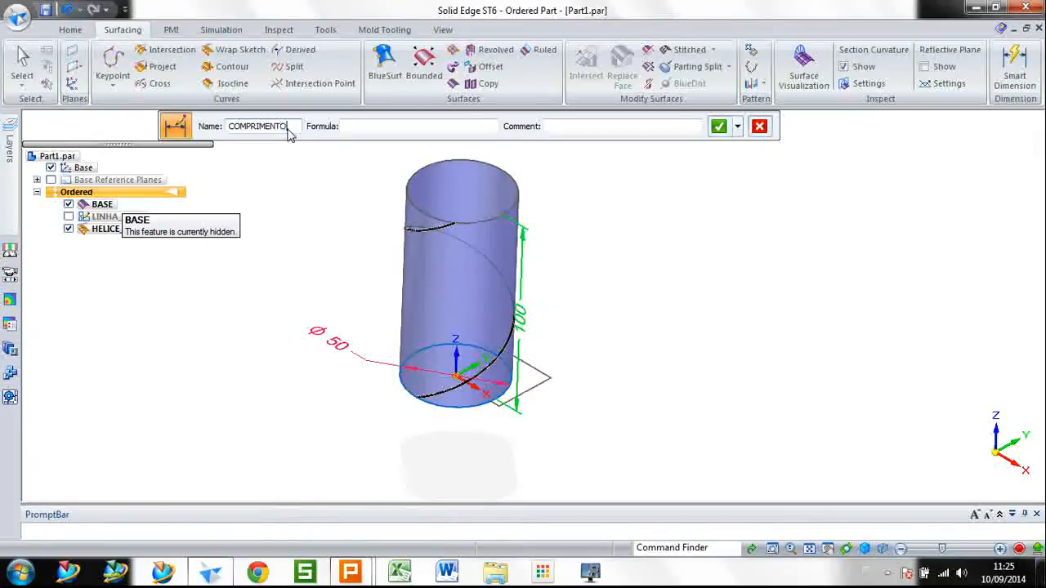
{"action": "left_click", "coordinate": [719, 127]}
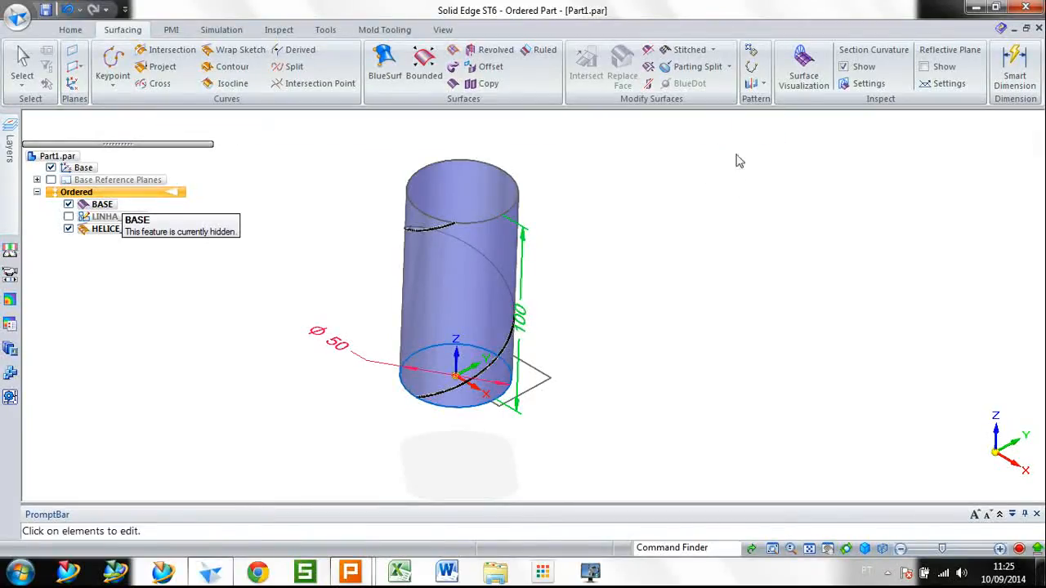
{"action": "left_click", "coordinate": [667, 236]}
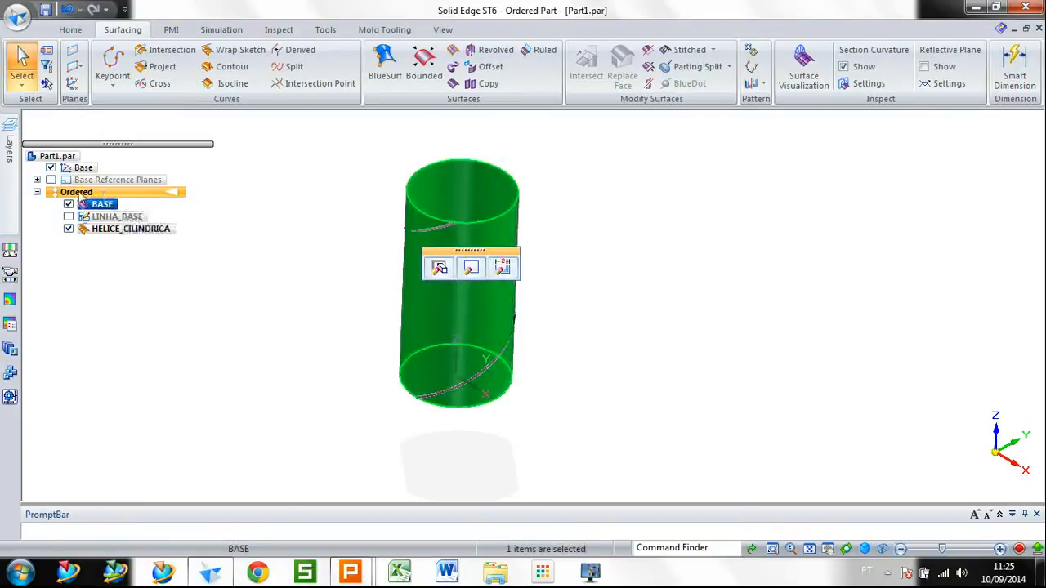
Hide the BASE surface and open the variable table
{"action": "left_click", "coordinate": [69, 204]}
{"action": "left_click", "coordinate": [314, 199]}
{"action": "right_click", "coordinate": [715, 206]}
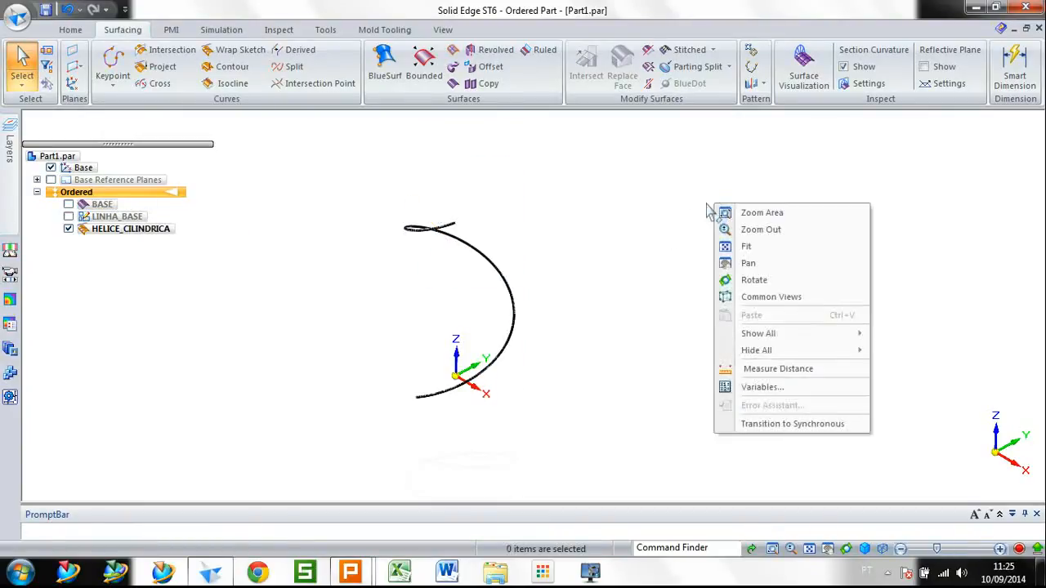
{"action": "left_click", "coordinate": [785, 387]}
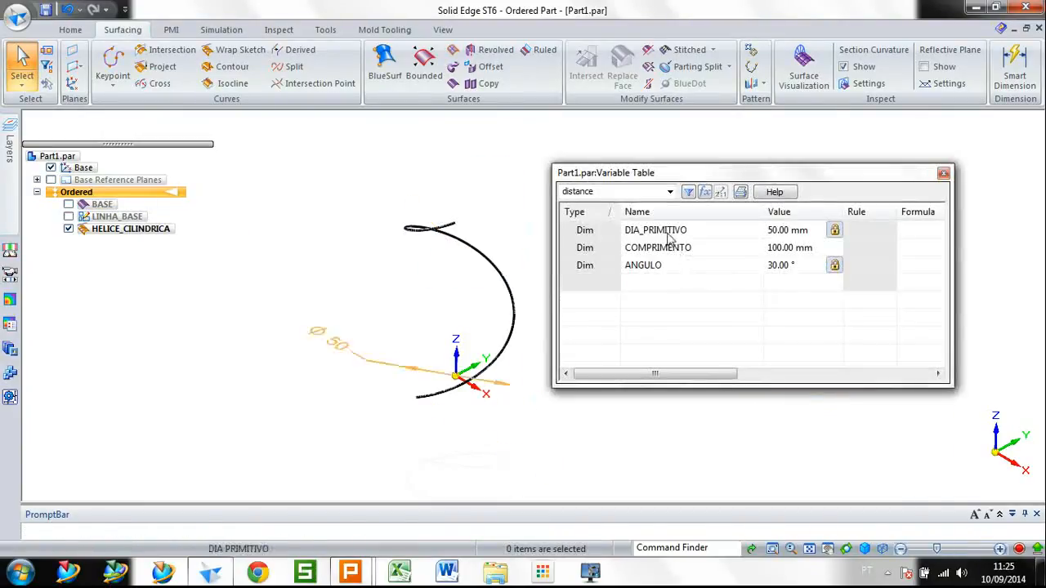
Set DIA_PRIMITIVO to 100 mm and COMPRIMENTO to 40 mm in the variable table
{"action": "left_click", "coordinate": [787, 231]}
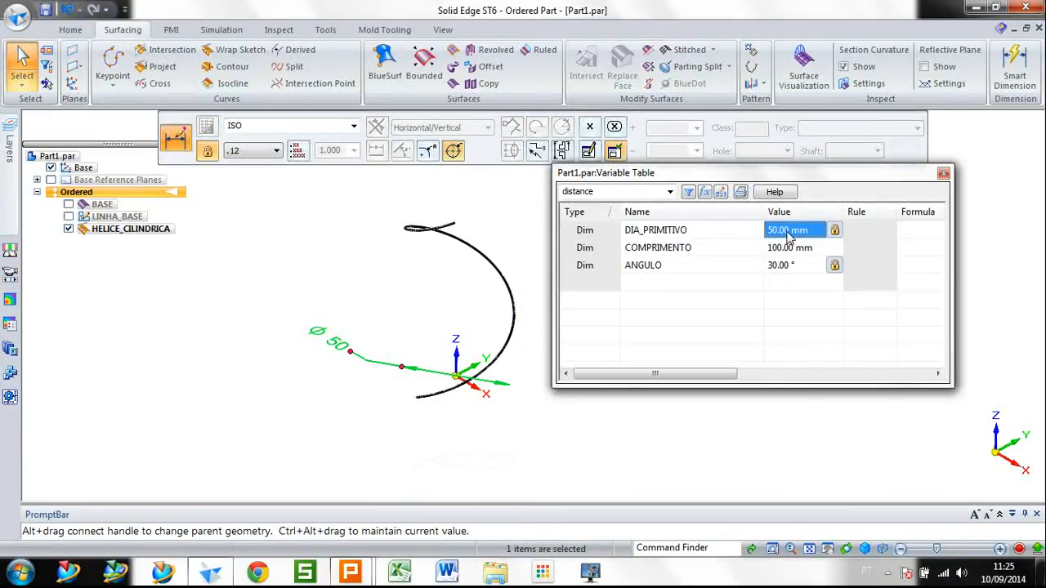
{"action": "type", "text": "100"}
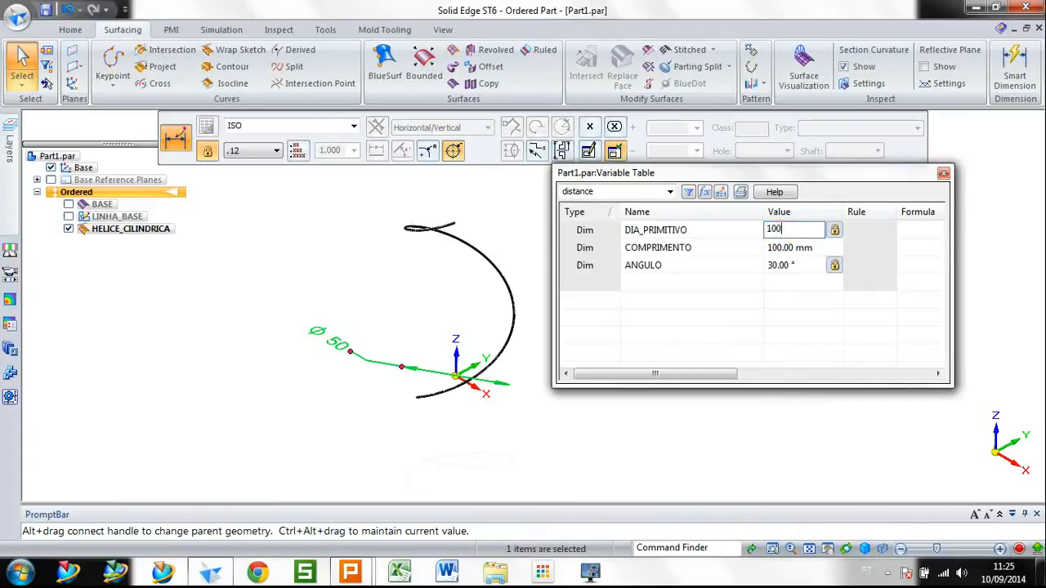
{"action": "key", "text": "Return"}
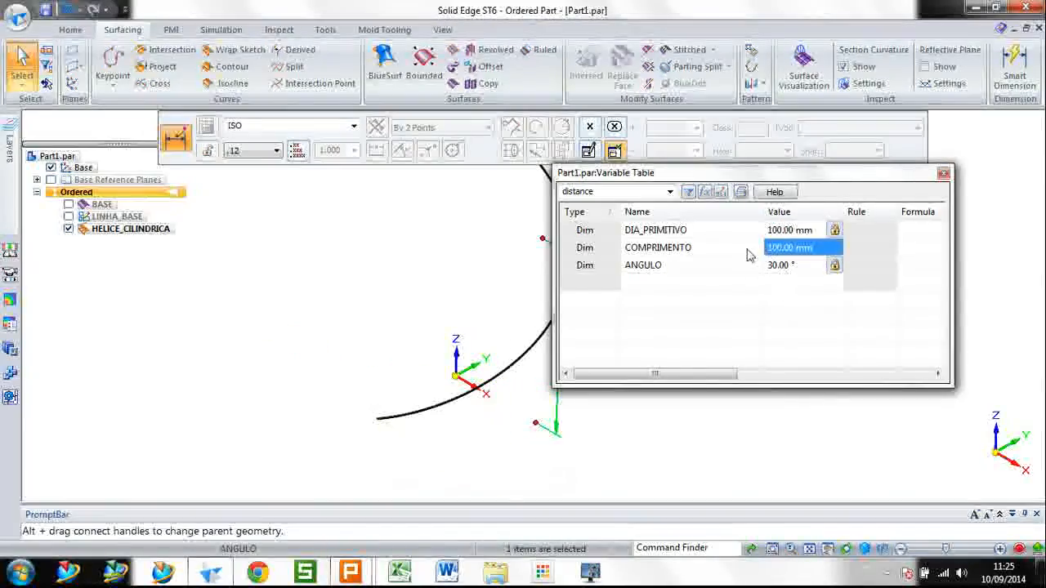
{"action": "type", "text": "40"}
{"action": "key", "text": "Return"}
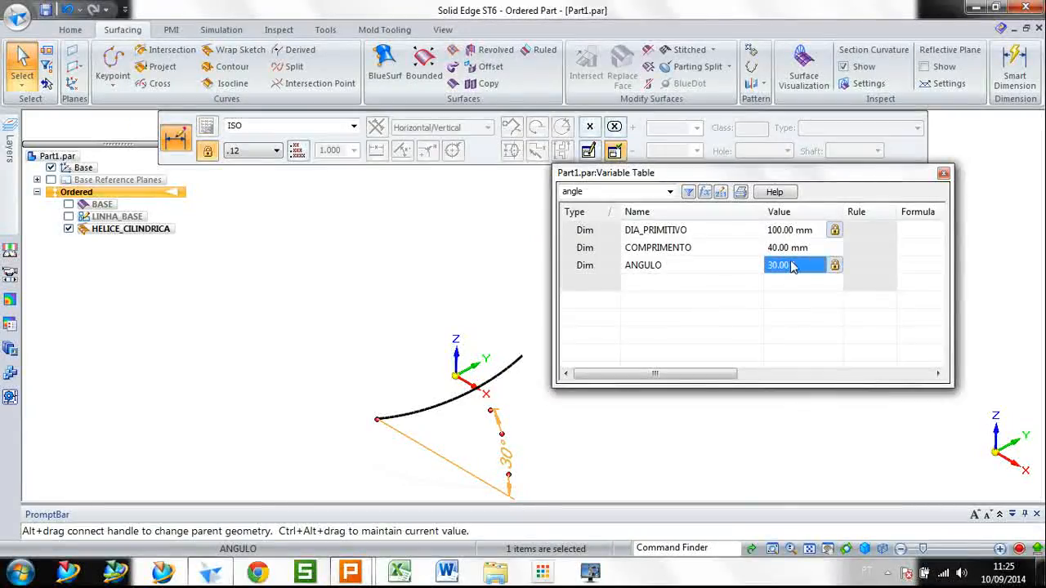
Try ANGULO values of 5° and 2° to change the helix pitch
{"action": "type", "text": "5"}
{"action": "key", "text": "Tab"}
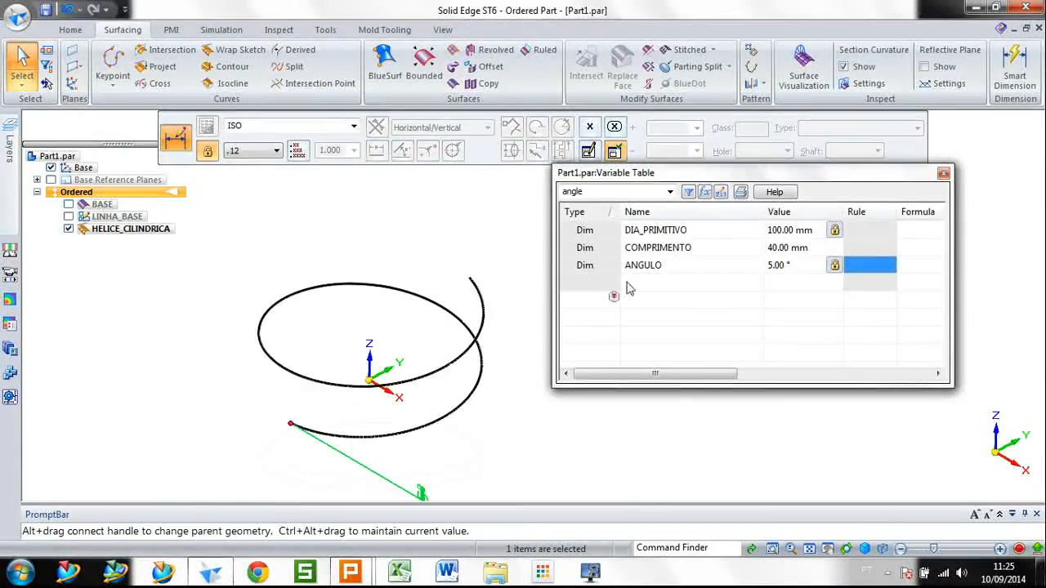
{"action": "left_click", "coordinate": [774, 268]}
{"action": "left_click", "coordinate": [775, 269]}
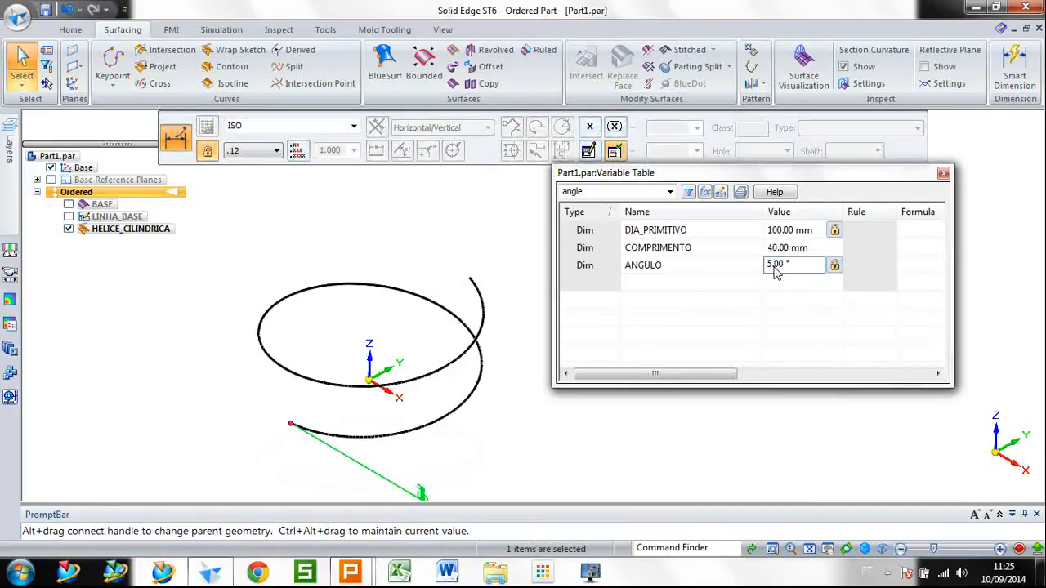
{"action": "type", "text": "2"}
{"action": "key", "text": "Return"}
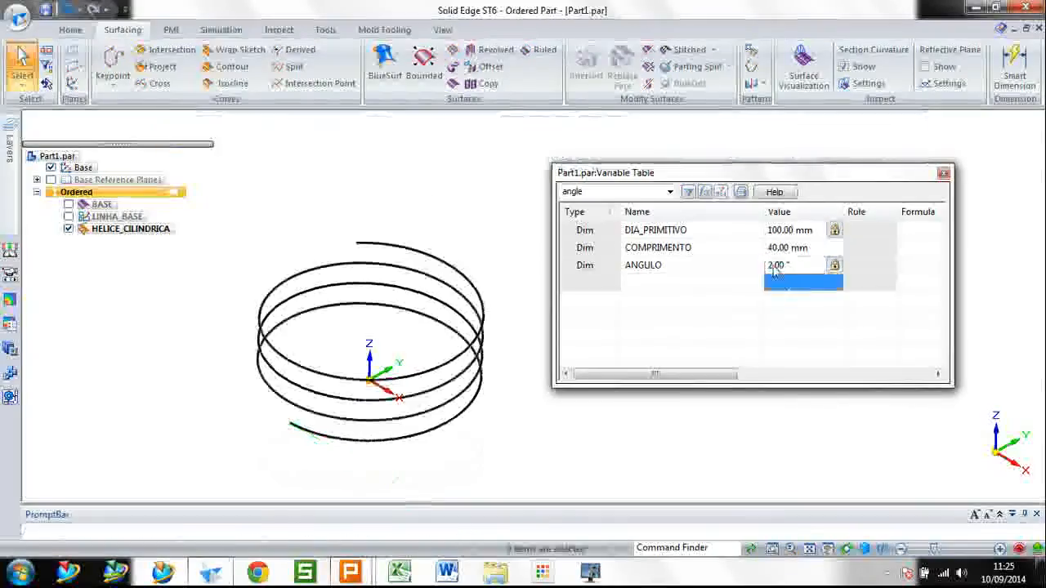
Set the DIA_PRIMITIVO variable to 50 mm
{"action": "left_click", "coordinate": [777, 268]}
{"action": "left_click", "coordinate": [786, 232]}
{"action": "left_click", "coordinate": [789, 233]}
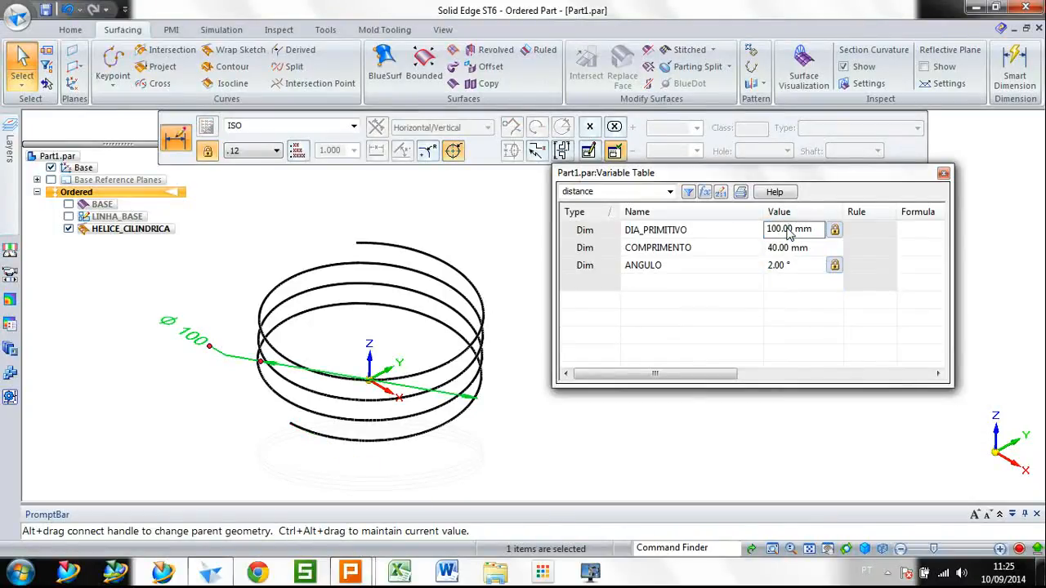
{"action": "double_click", "coordinate": [790, 234]}
{"action": "type", "text": "50"}
{"action": "key", "text": "Return"}
Set the COMPRIMENTO variable to 100 mm
{"action": "left_click", "coordinate": [789, 247]}
{"action": "left_click", "coordinate": [792, 250]}
{"action": "double_click", "coordinate": [793, 251]}
{"action": "type", "text": "1"}
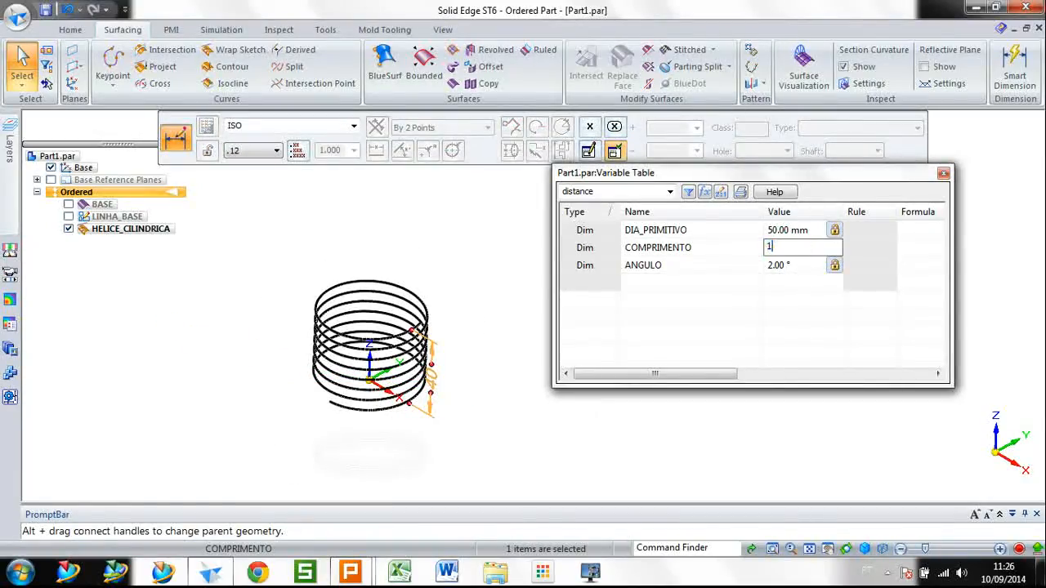
{"action": "key", "text": "Return"}
Set the ANGULO variable to 25° and close the variable table
{"action": "left_click", "coordinate": [791, 266]}
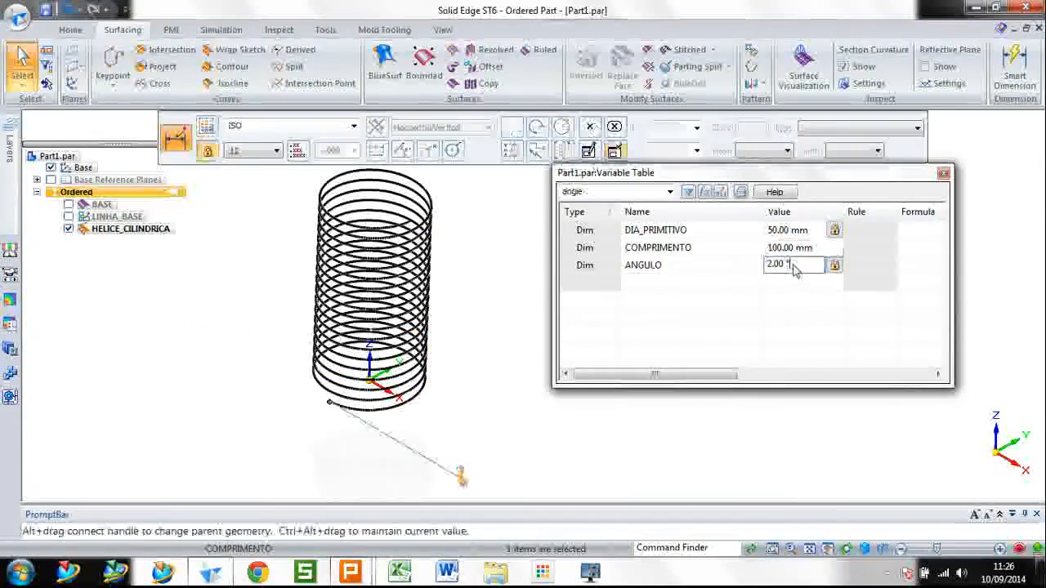
{"action": "left_click", "coordinate": [793, 267]}
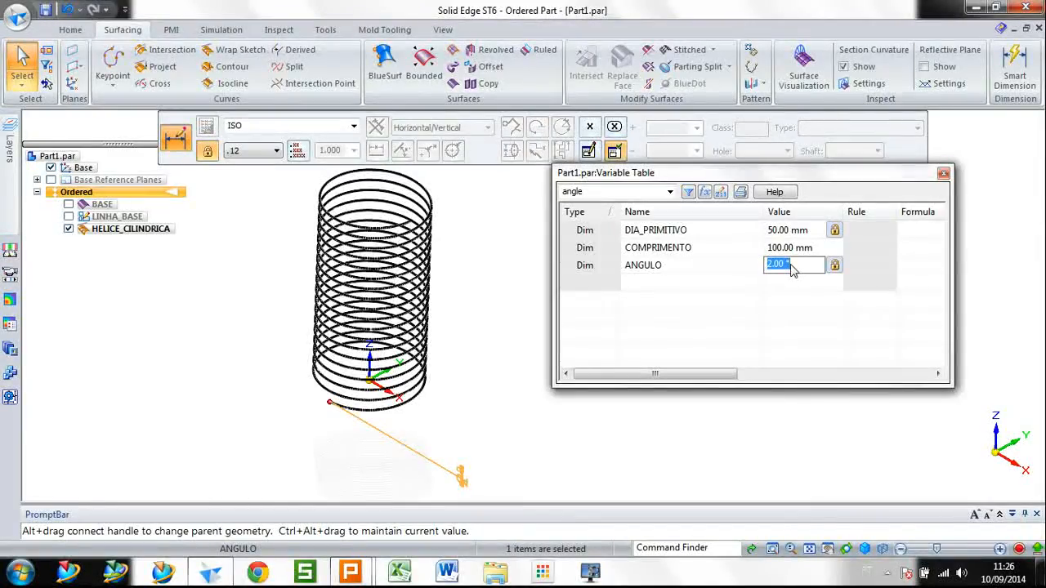
{"action": "type", "text": "25"}
{"action": "key", "text": "Return"}
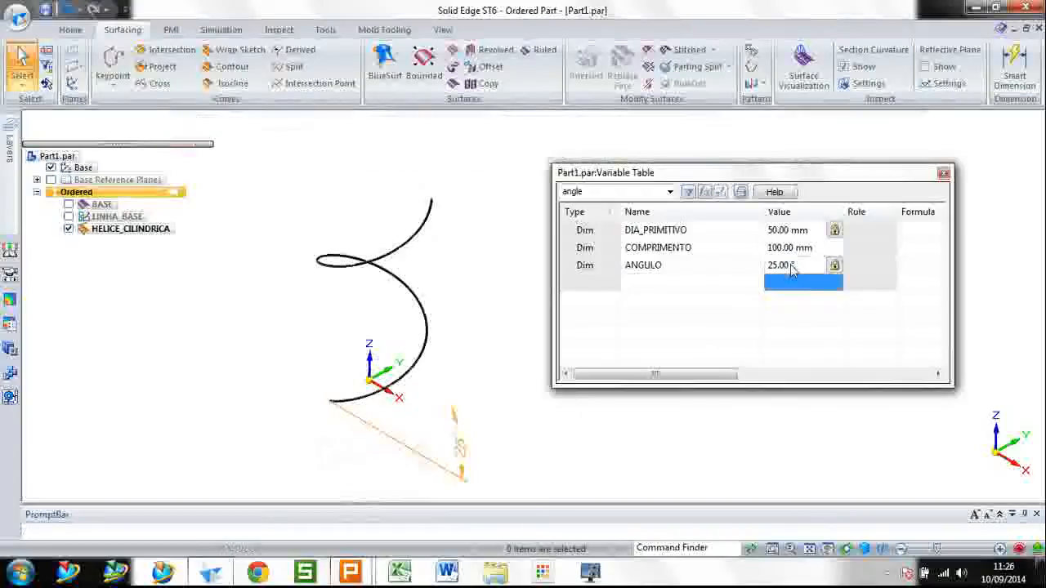
{"action": "left_click", "coordinate": [944, 173]}
{"action": "middle_click_drag", "start_coordinate": [603, 252], "coordinate": [570, 335]}
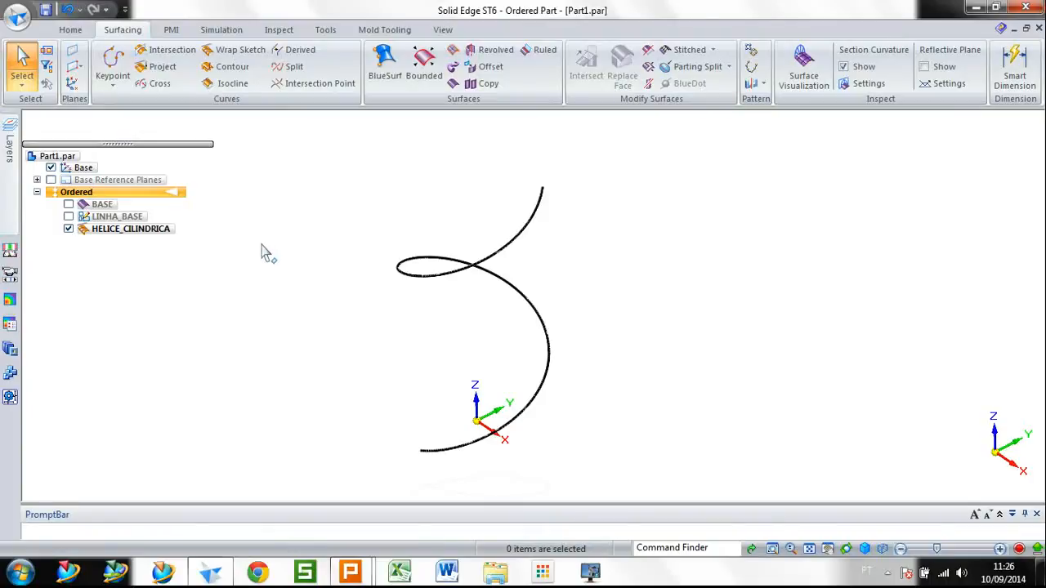
Start a sketch on the YZ plane, showing the BASE cylinder and hiding HELICE_CILINDRICA
{"action": "scroll", "coordinate": [102, 57], "scroll_direction": "up", "scroll_amount": 1}
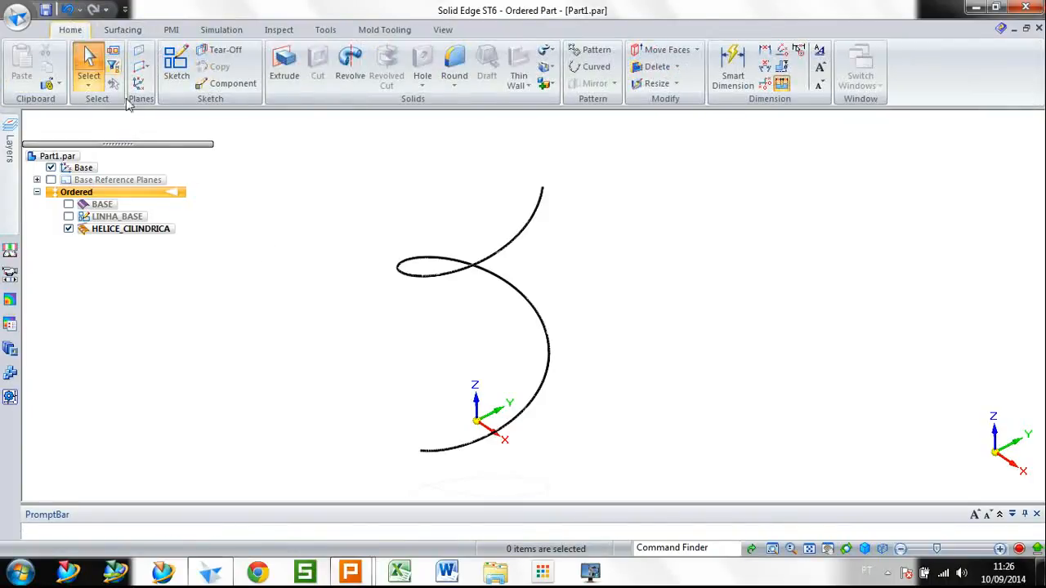
{"action": "left_click", "coordinate": [178, 65]}
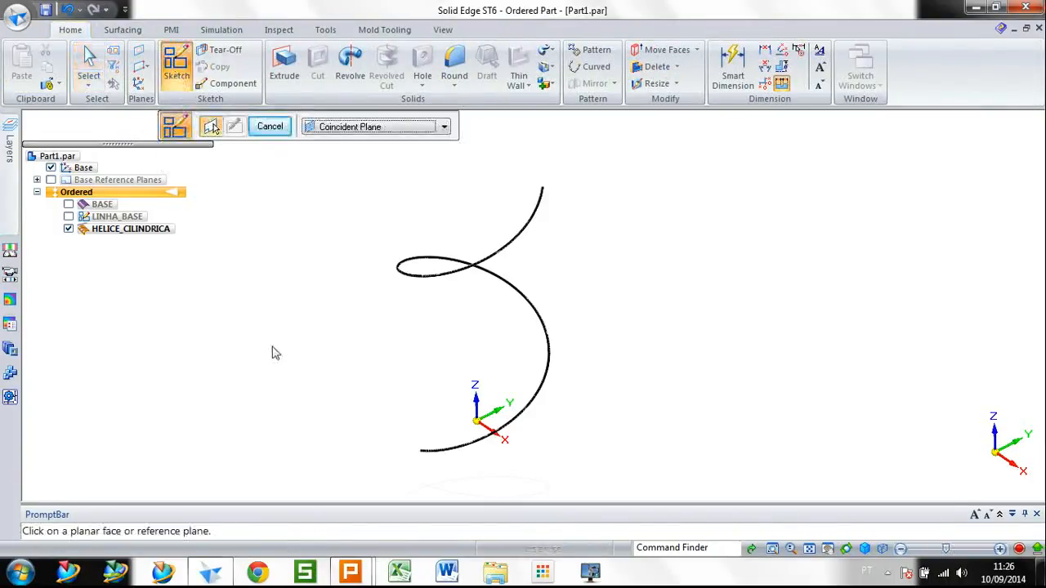
{"action": "left_click", "coordinate": [423, 385]}
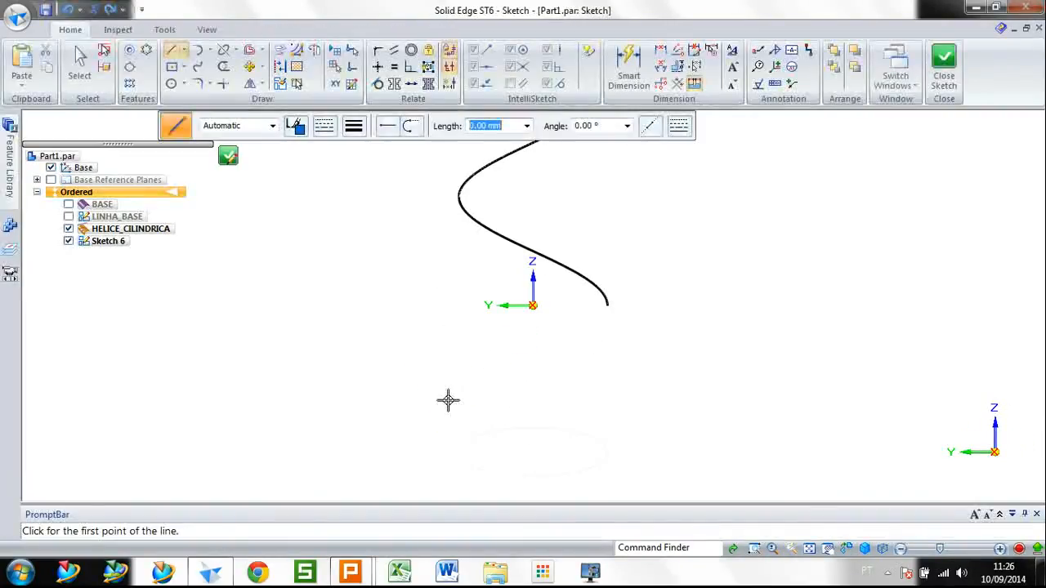
{"action": "scroll", "coordinate": [415, 256], "scroll_direction": "up", "scroll_amount": 1}
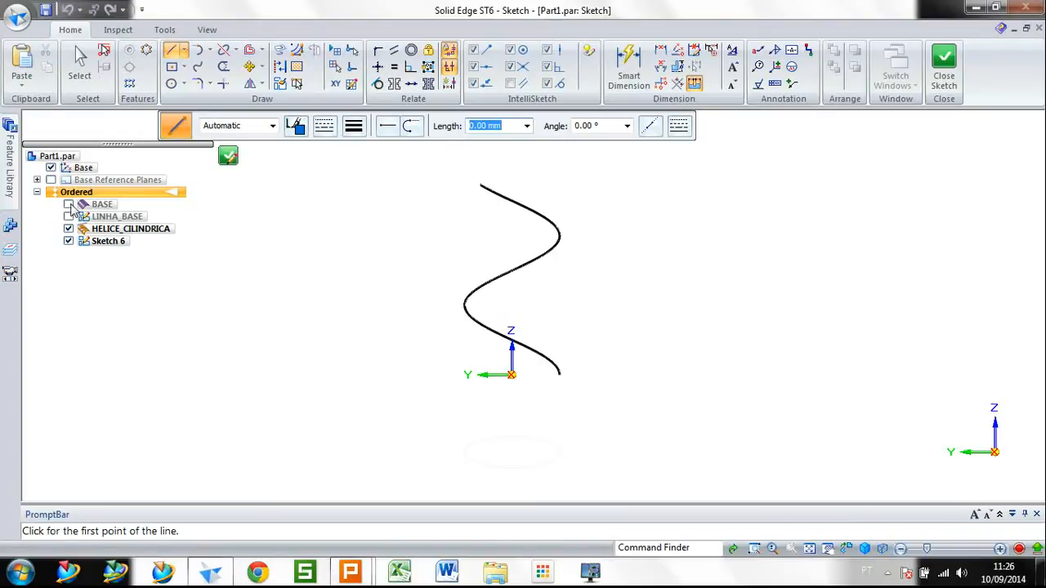
{"action": "left_click", "coordinate": [68, 204]}
{"action": "left_click", "coordinate": [69, 229]}
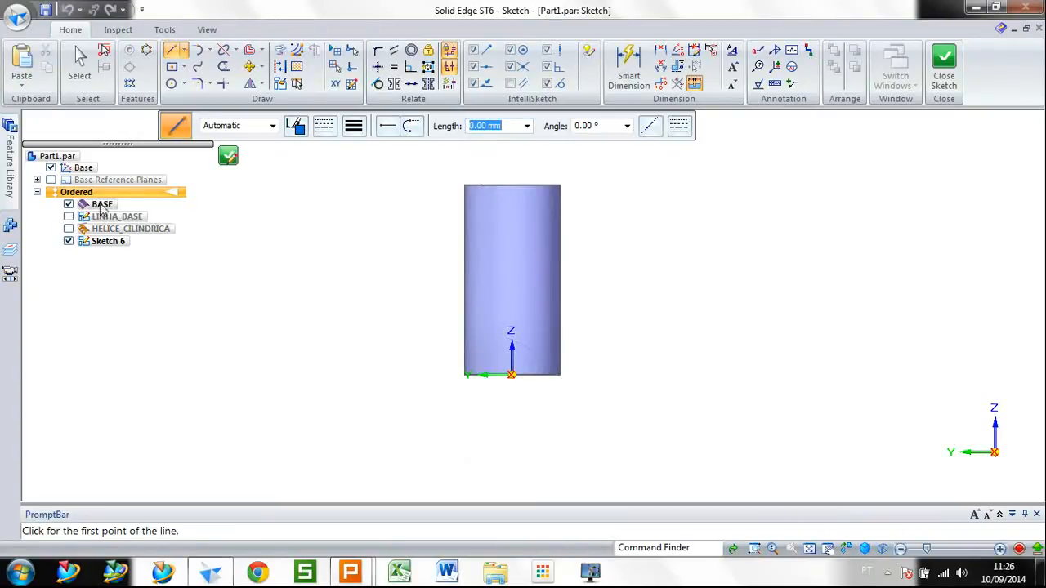
Draw a 5 mm horizontal line outward from the cylinder's lower corner on the negative Y side
{"action": "scroll", "coordinate": [617, 274], "scroll_direction": "up", "scroll_amount": 2}
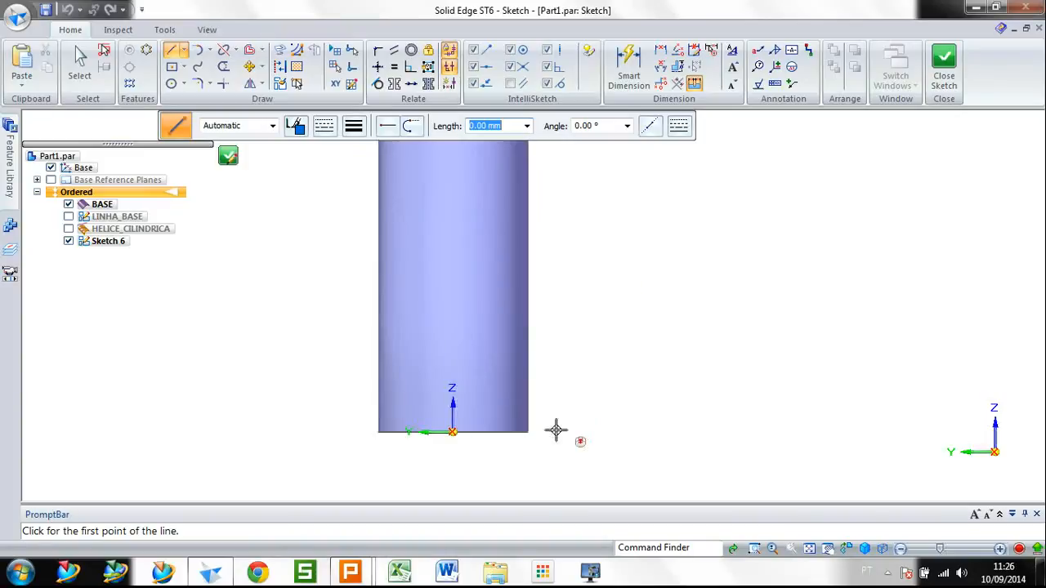
{"action": "left_click", "coordinate": [528, 431]}
{"action": "scroll", "coordinate": [560, 433], "scroll_direction": "up", "scroll_amount": 3}
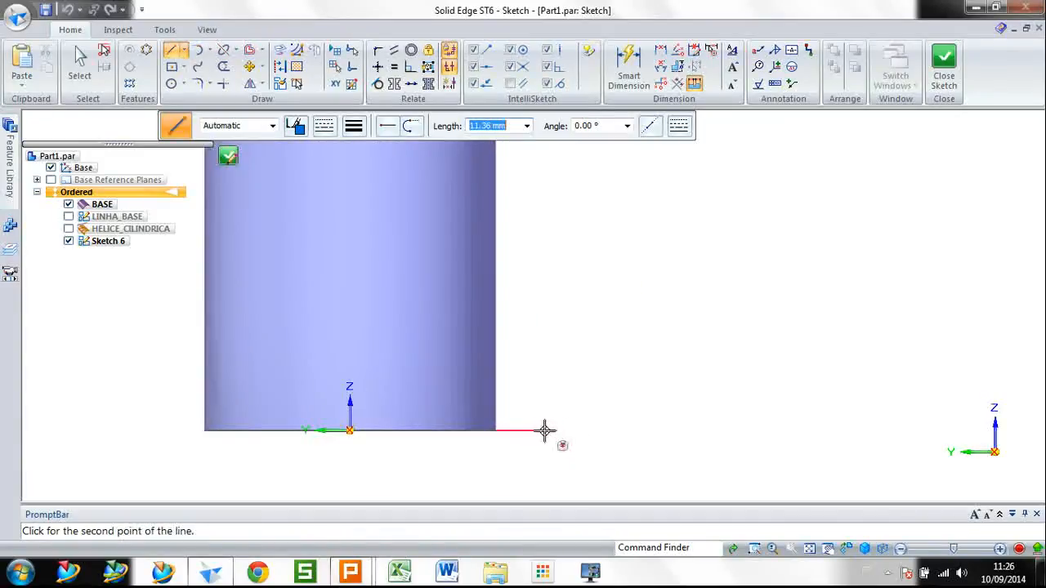
{"action": "type", "text": "5"}
{"action": "key", "text": "Return"}
{"action": "key", "text": "Escape"}
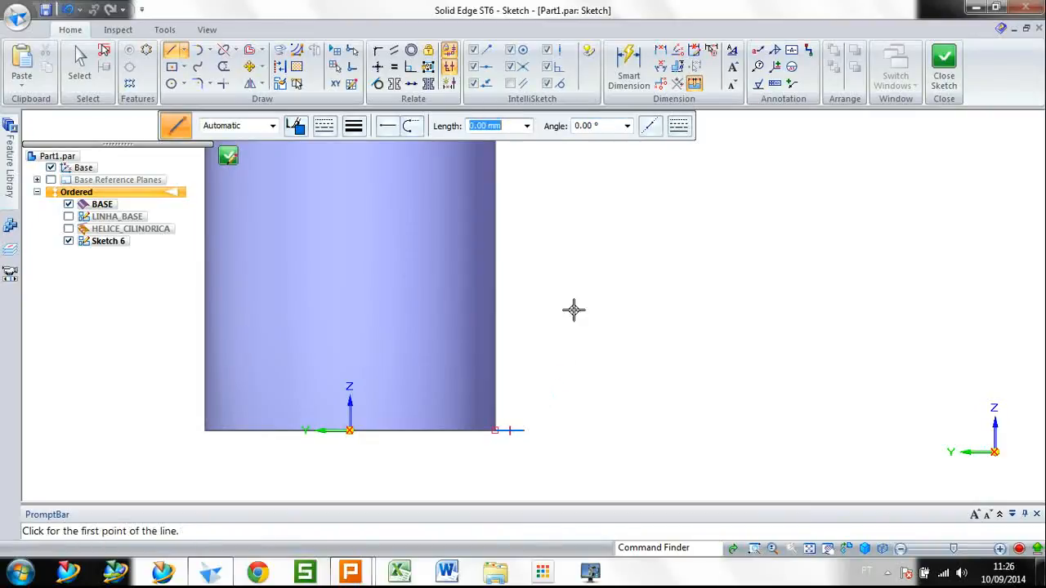
Dimension the short line's length and name the dimension variable COMP_HELICOIDE
{"action": "left_click", "coordinate": [611, 75]}
{"action": "left_click", "coordinate": [515, 430]}
{"action": "left_click", "coordinate": [575, 328]}
{"action": "key", "text": "Escape"}
{"action": "left_click", "coordinate": [517, 330]}
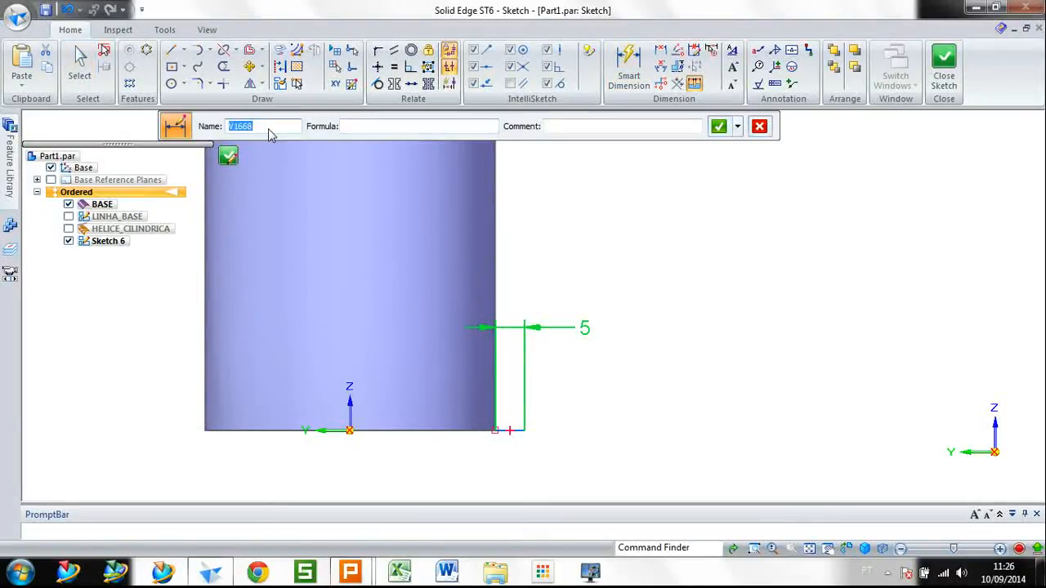
{"action": "type", "text": "COMP_HELICOIDE"}
{"action": "left_click", "coordinate": [718, 127]}
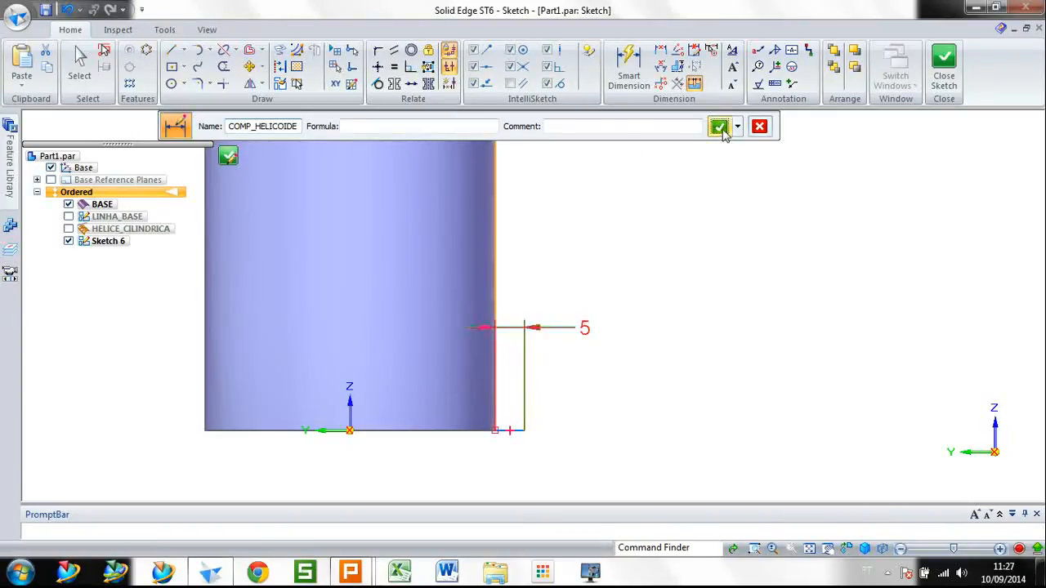
{"action": "left_click", "coordinate": [648, 223]}
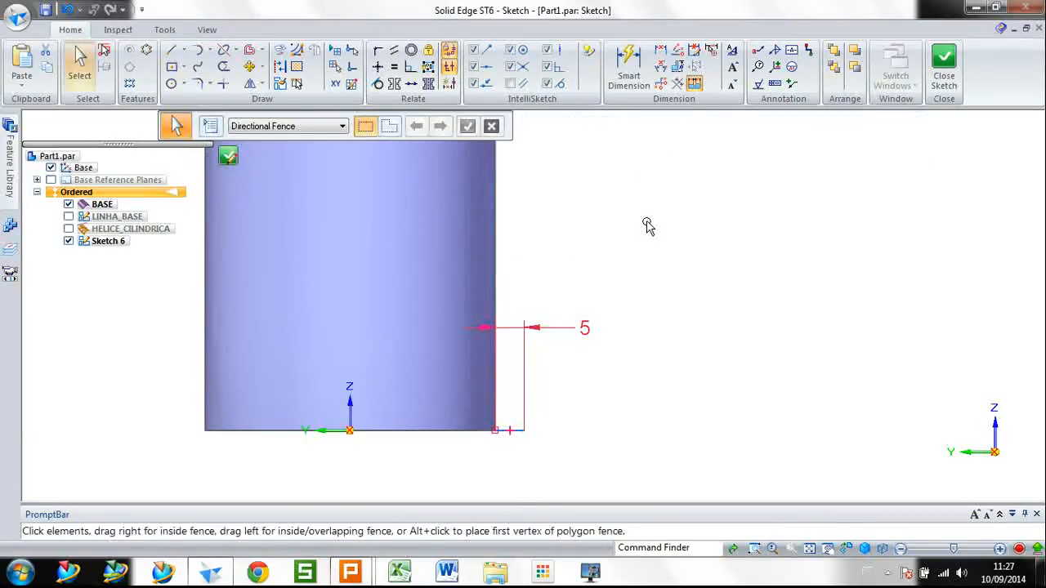
Close the sketch, name it REF_HELICOIDE and leave the Sketch command
{"action": "left_click", "coordinate": [948, 74]}
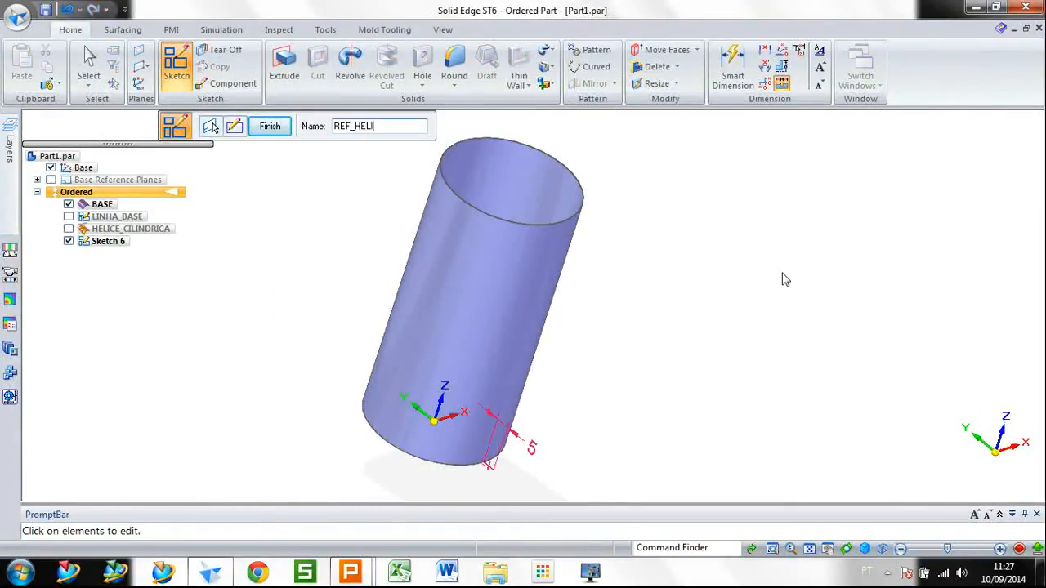
{"action": "type", "text": "REF_HELICOIDE"}
{"action": "key", "text": "Return"}
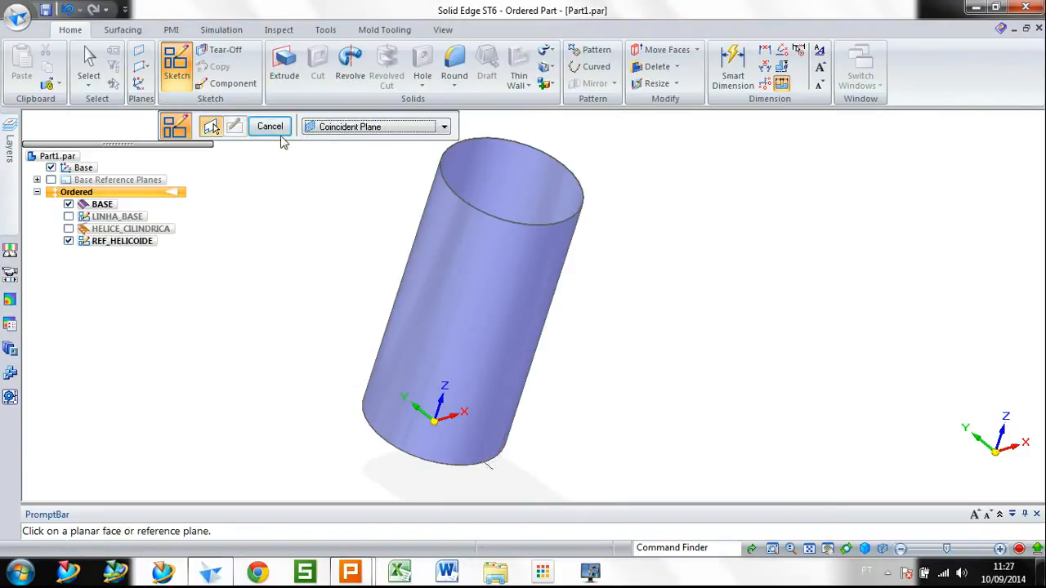
{"action": "key", "text": "Escape"}
Show the HELICE_CILINDRICA curve and hide the BASE cylinder
{"action": "middle_click_drag", "start_coordinate": [415, 187], "coordinate": [357, 249]}
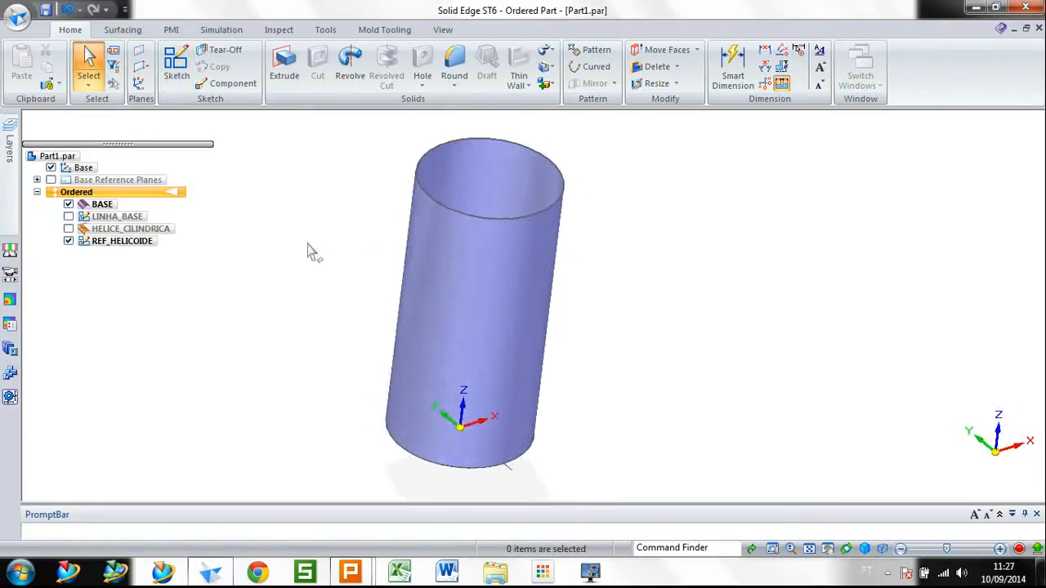
{"action": "left_click", "coordinate": [69, 229]}
{"action": "left_click", "coordinate": [69, 204]}
{"action": "middle_click_drag", "start_coordinate": [520, 439], "coordinate": [551, 415]}
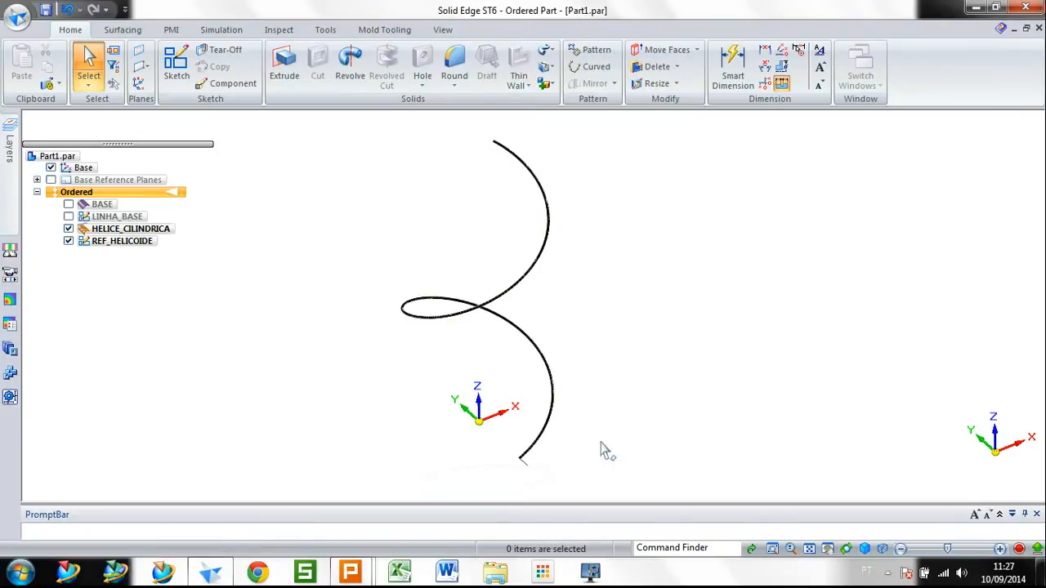
Create a swept surface with a single path and cross section, using the helix as path and the REF_HELICOIDE line as section
{"action": "left_click", "coordinate": [135, 30]}
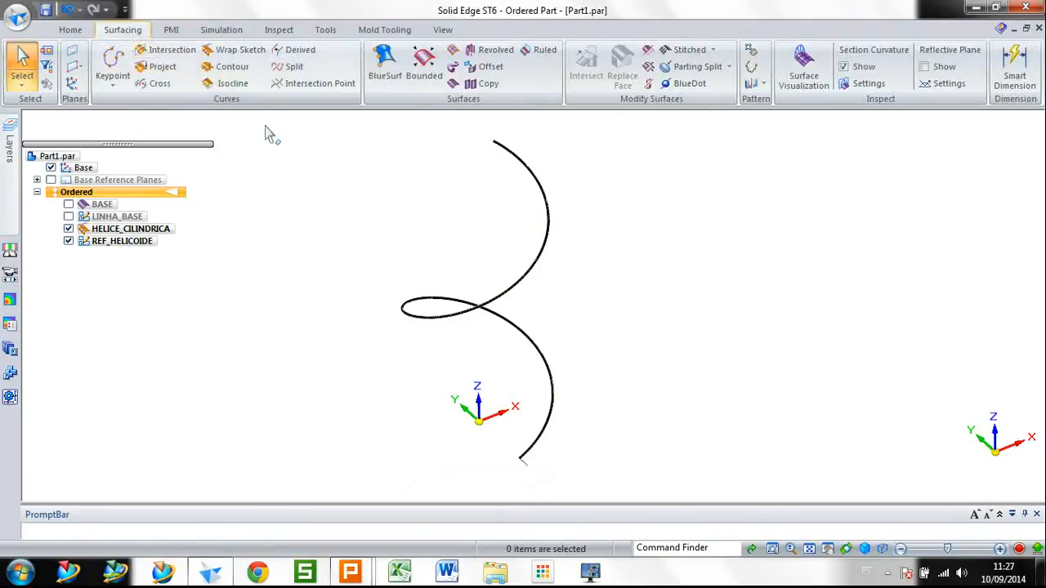
{"action": "left_click", "coordinate": [452, 71]}
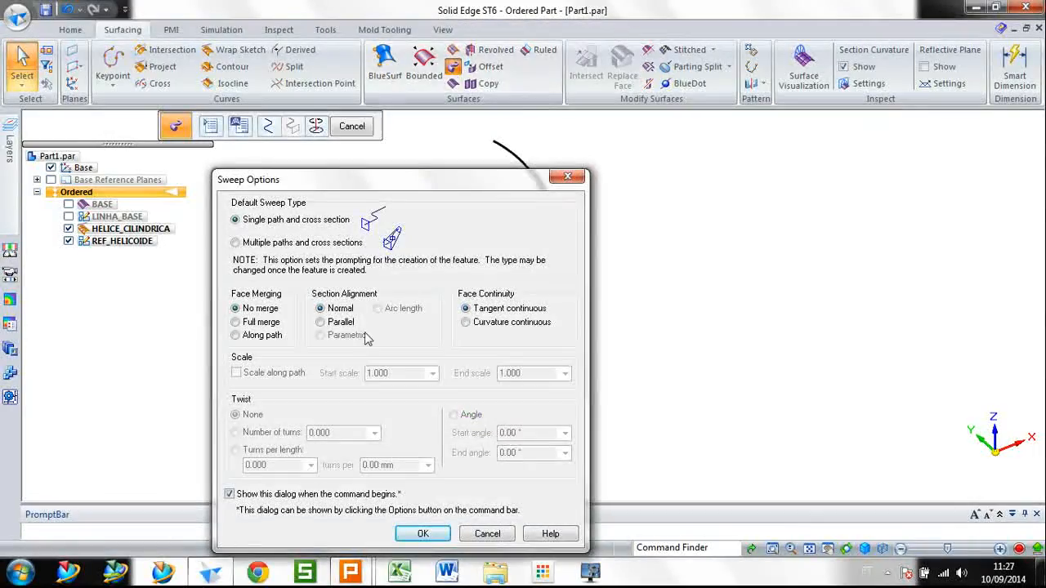
{"action": "left_click", "coordinate": [422, 533]}
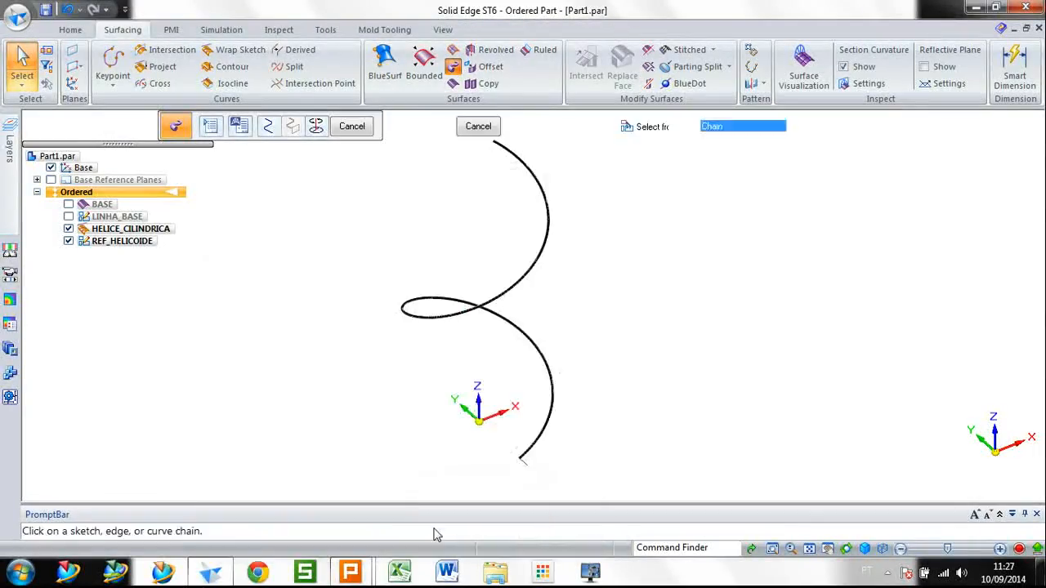
{"action": "left_click", "coordinate": [550, 420]}
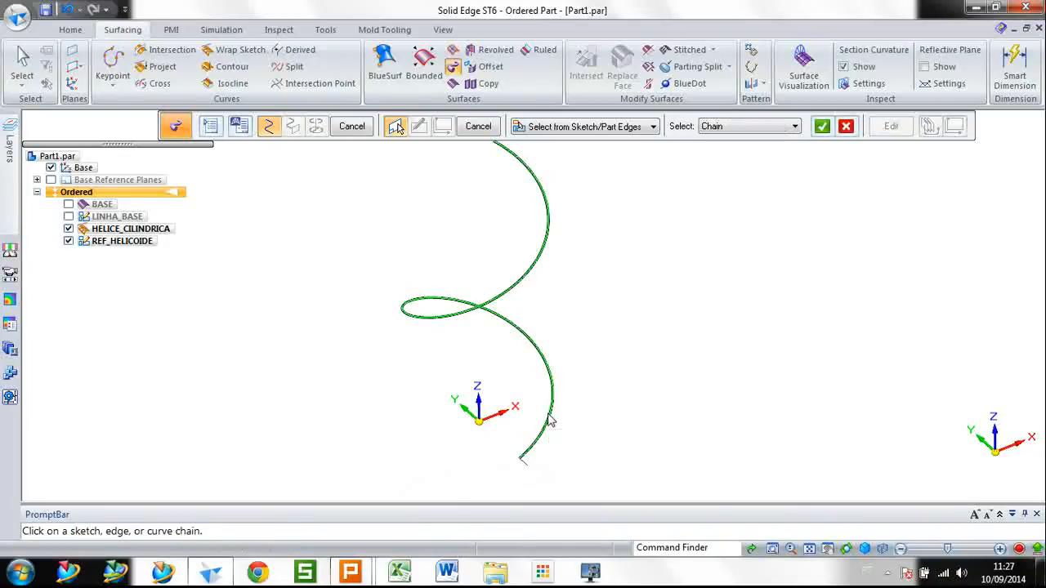
{"action": "left_click", "coordinate": [821, 126]}
{"action": "left_click", "coordinate": [525, 464]}
{"action": "right_click", "coordinate": [779, 231]}
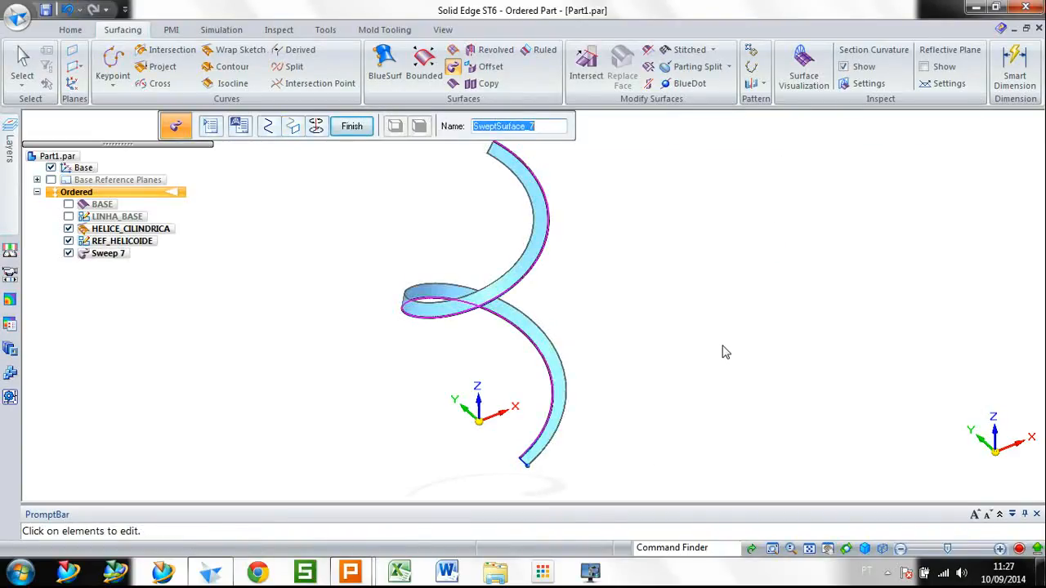
Set the Z axis as the sweep's twist control axis and finish the surface with the name HELICOIDE
{"action": "key", "text": "ctrl+f"}
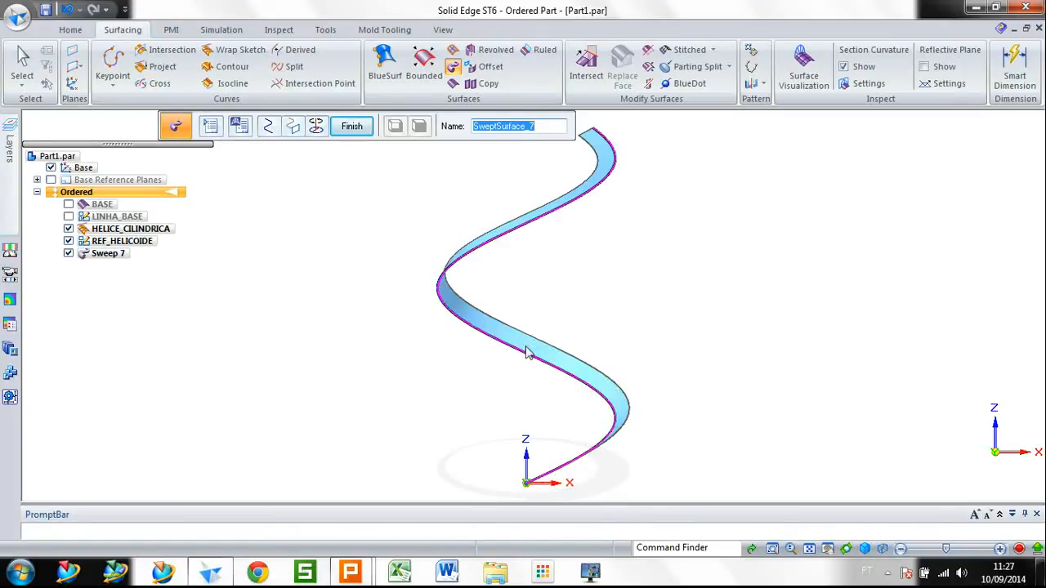
{"action": "left_click", "coordinate": [317, 127]}
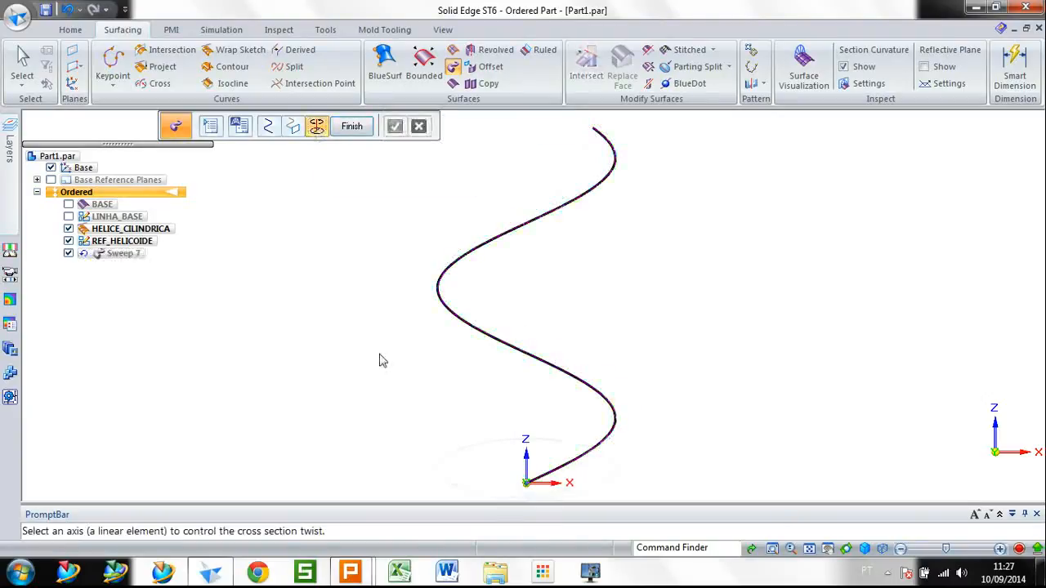
{"action": "left_click", "coordinate": [527, 460]}
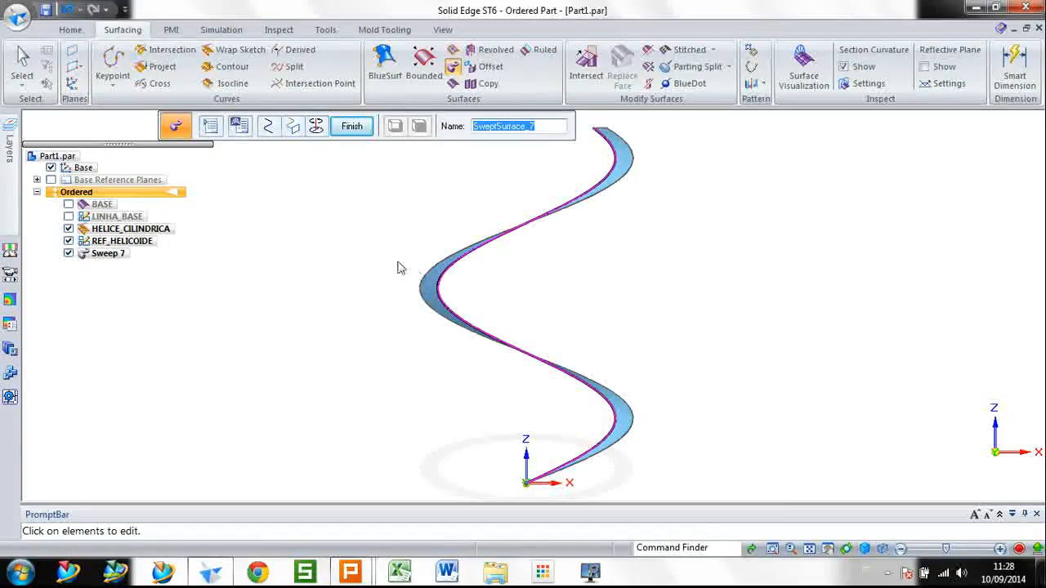
{"action": "type", "text": "HELICOIDE"}
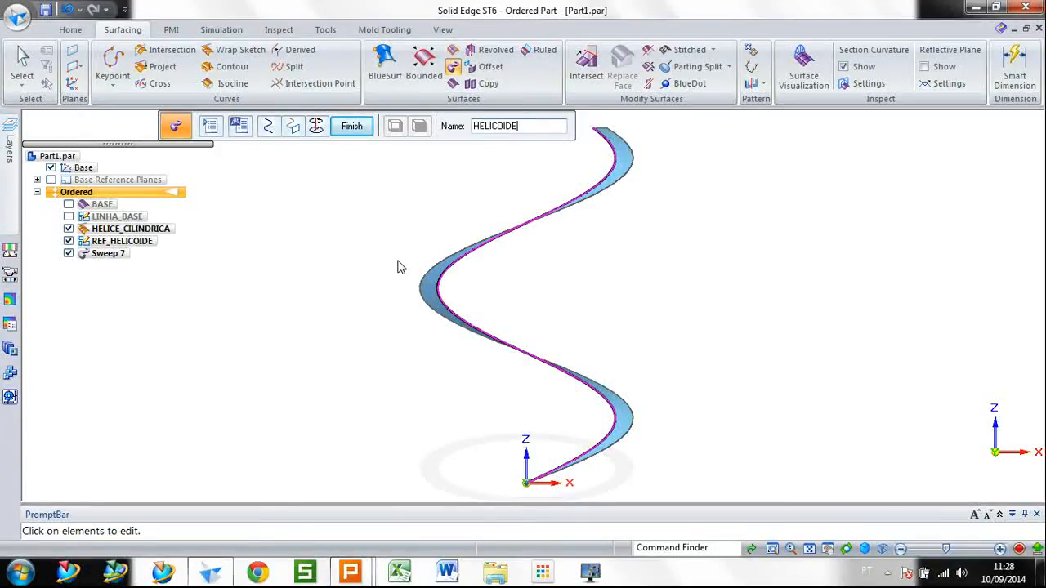
{"action": "key", "text": "Return"}
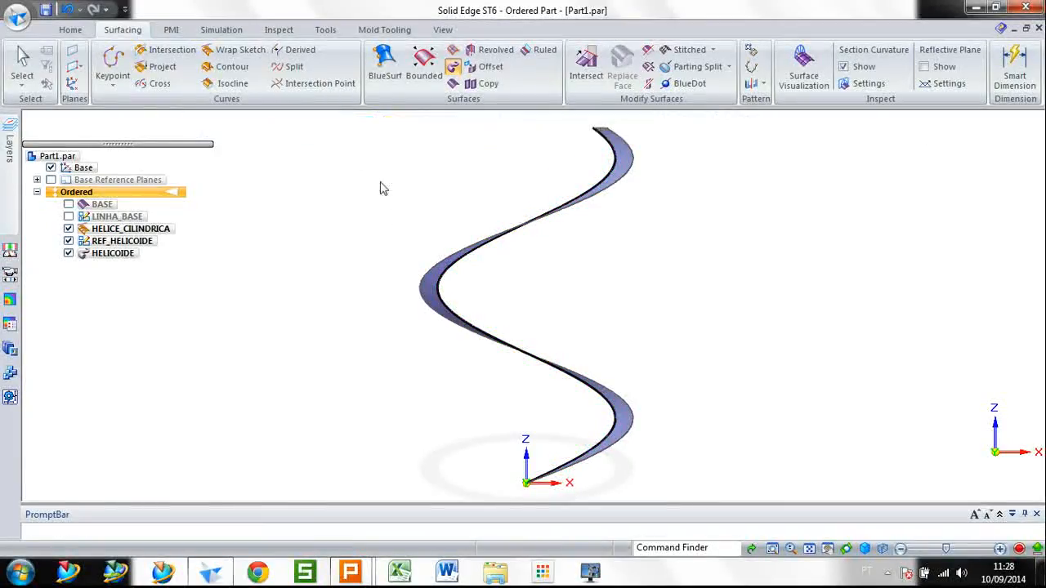
Set the COMP_HELICOIDE variable to 50 mm and close the variable table
{"action": "middle_click_drag", "start_coordinate": [513, 232], "coordinate": [442, 316]}
{"action": "right_click", "coordinate": [614, 195]}
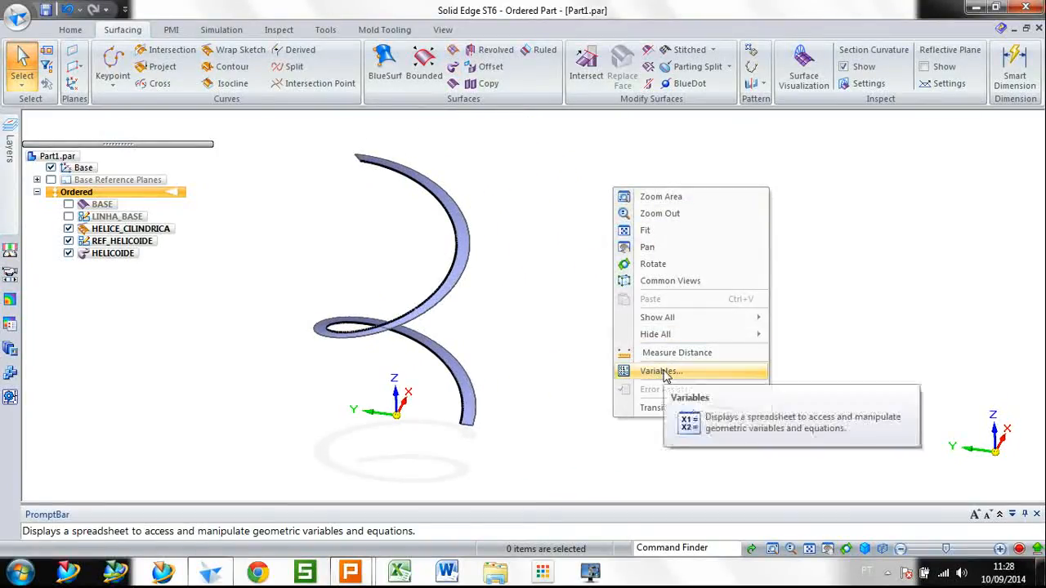
{"action": "left_click", "coordinate": [659, 369]}
{"action": "left_click", "coordinate": [777, 286]}
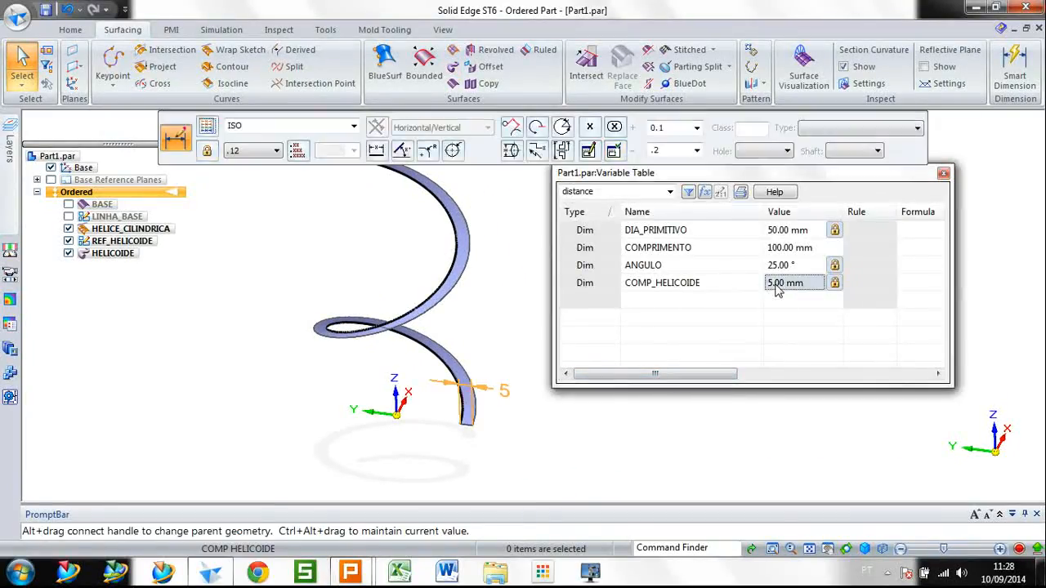
{"action": "type", "text": "50"}
{"action": "key", "text": "Return"}
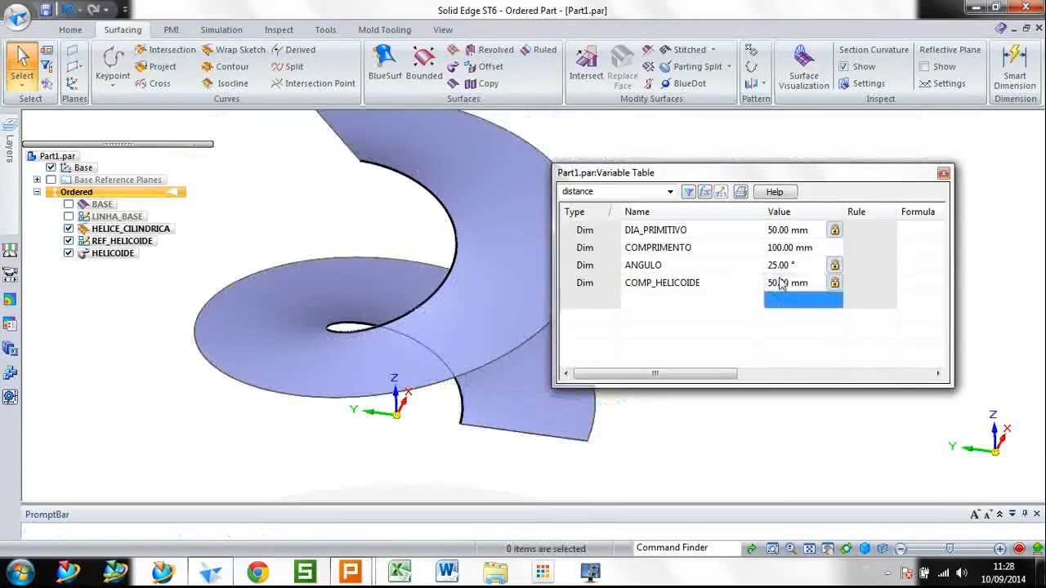
{"action": "left_click", "coordinate": [943, 173]}
{"action": "middle_click_drag", "start_coordinate": [682, 308], "coordinate": [647, 259]}
{"action": "scroll", "coordinate": [659, 283], "scroll_direction": "up", "scroll_amount": 5}
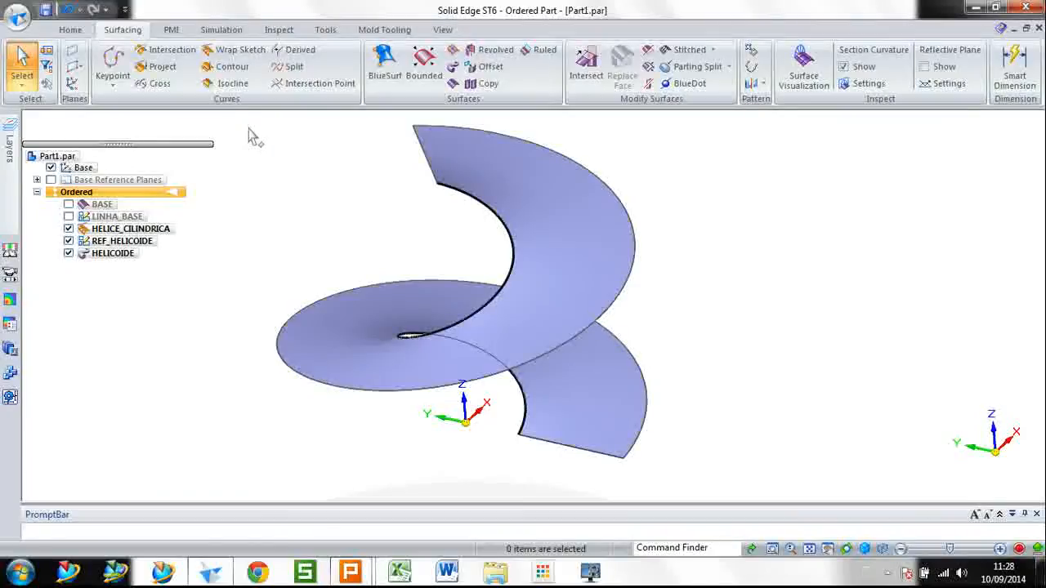
Start a revolved surface with its profile sketch on the YZ plane
{"action": "left_click", "coordinate": [491, 55]}
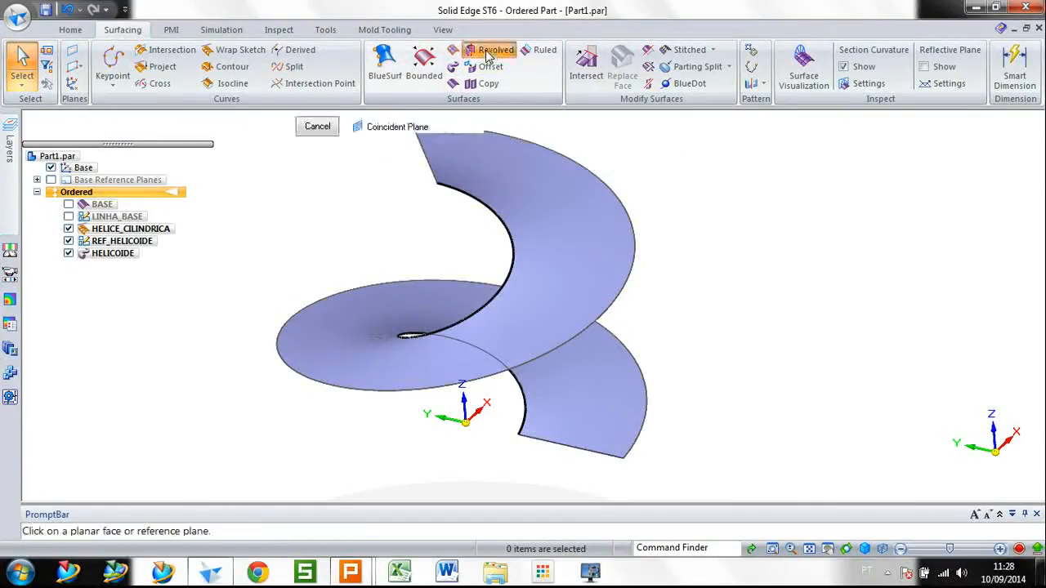
{"action": "left_click", "coordinate": [454, 406]}
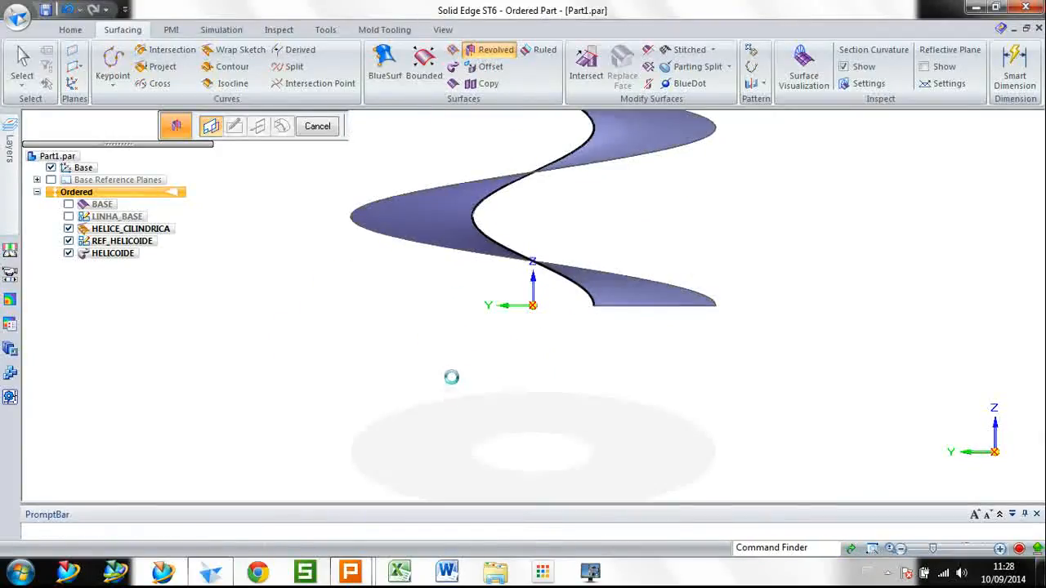
{"action": "mouse_move", "coordinate": [672, 282]}
{"action": "middle_mouse_down", "text": "shift"}
{"action": "mouse_move", "coordinate": [596, 404]}
{"action": "mouse_move", "coordinate": [583, 376]}
{"action": "middle_mouse_up", "text": "shift"}
{"action": "scroll", "coordinate": [602, 399], "scroll_direction": "down", "scroll_amount": 1}
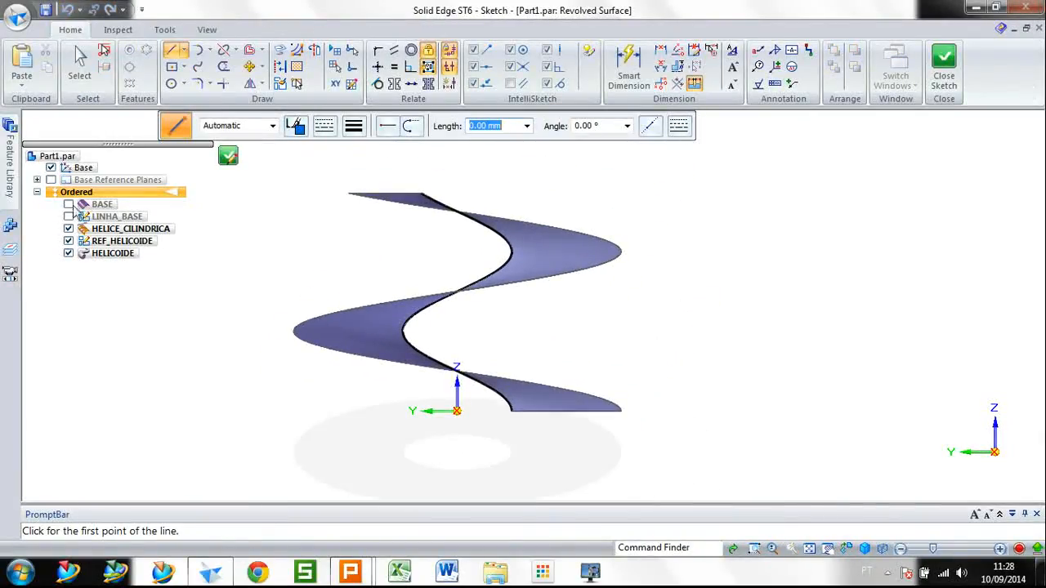
{"action": "left_click", "coordinate": [68, 204]}
{"action": "left_click", "coordinate": [69, 204]}
{"action": "scroll", "coordinate": [542, 340], "scroll_direction": "up", "scroll_amount": 1}
{"action": "middle_click_drag", "start_coordinate": [542, 367], "coordinate": [567, 401], "text": "shift"}
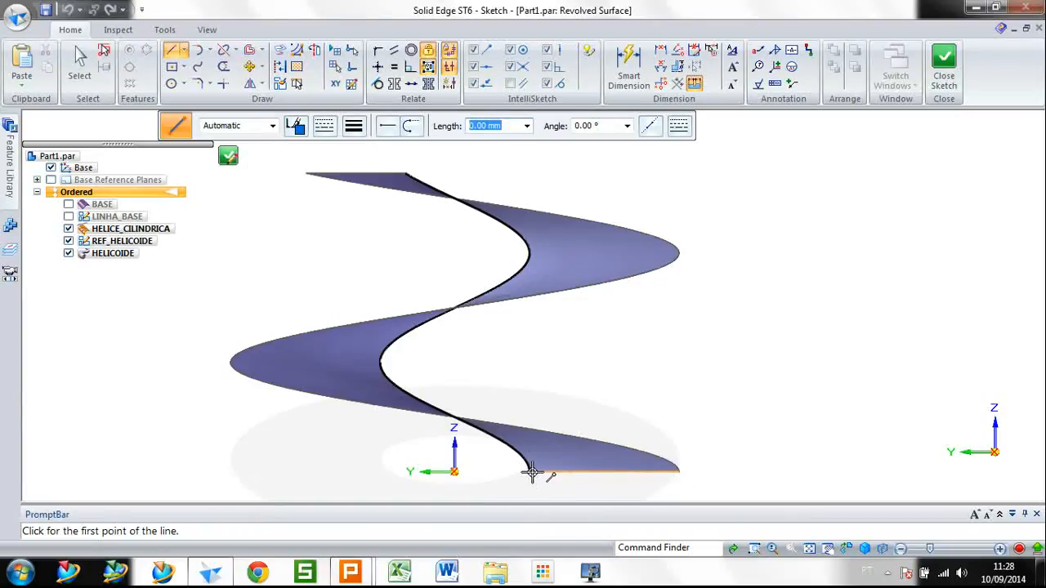
Show the BASE surface and draw a slanted profile line from the helicoid's lower edge up to the cylinder's top level
{"action": "left_click", "coordinate": [643, 471]}
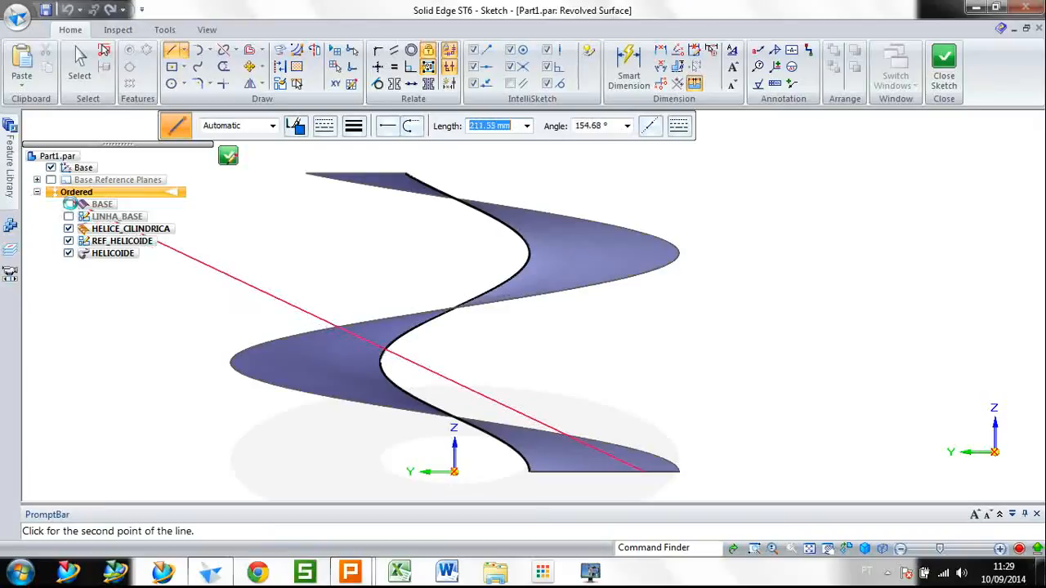
{"action": "left_click", "coordinate": [69, 204]}
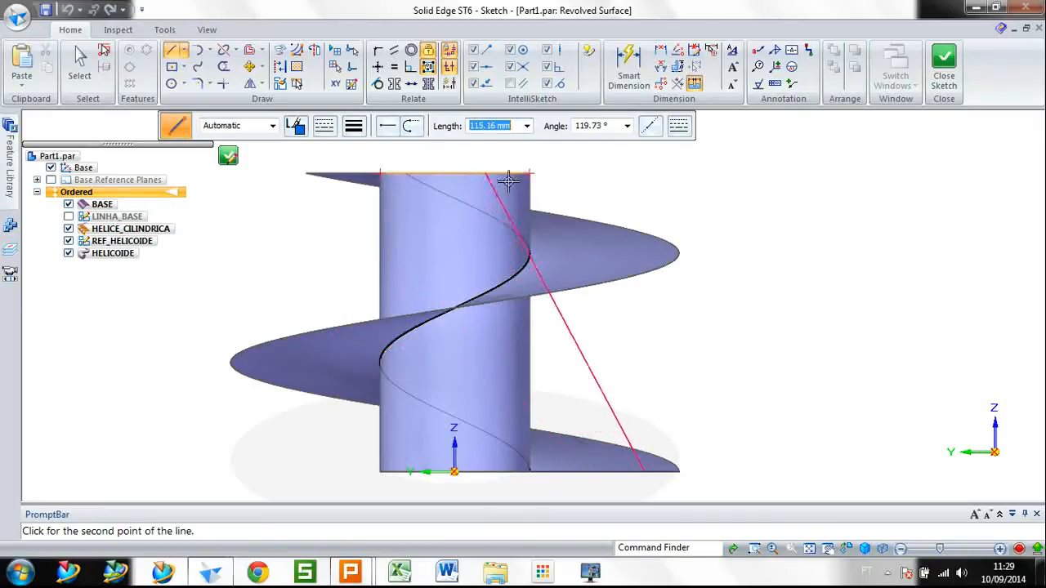
{"action": "left_click", "coordinate": [585, 173]}
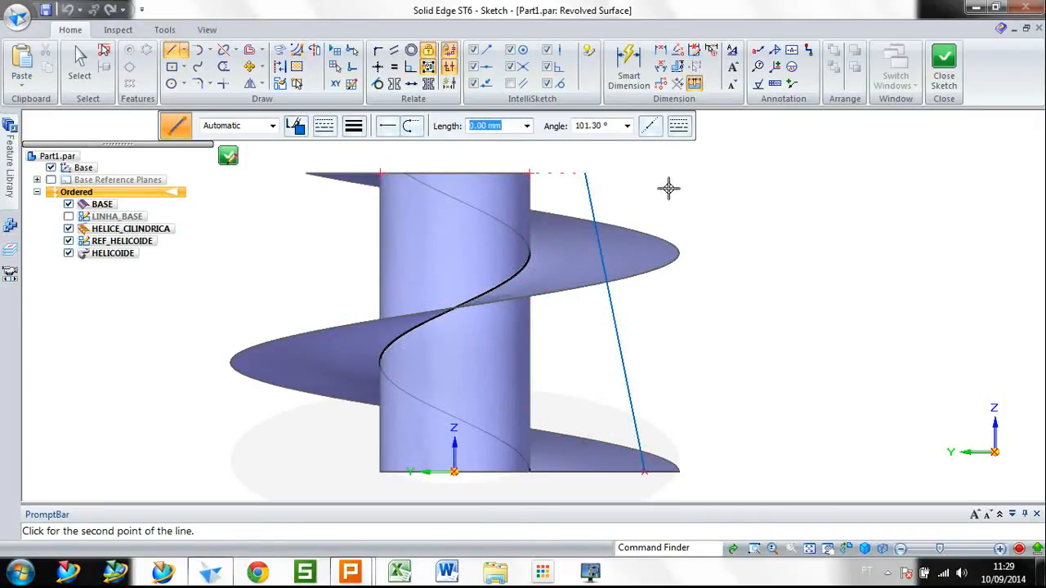
Align the profile line's upper endpoint horizontally with the cylinder's top corner
{"action": "left_click", "coordinate": [379, 67]}
{"action": "left_click", "coordinate": [585, 173]}
{"action": "left_click", "coordinate": [530, 173]}
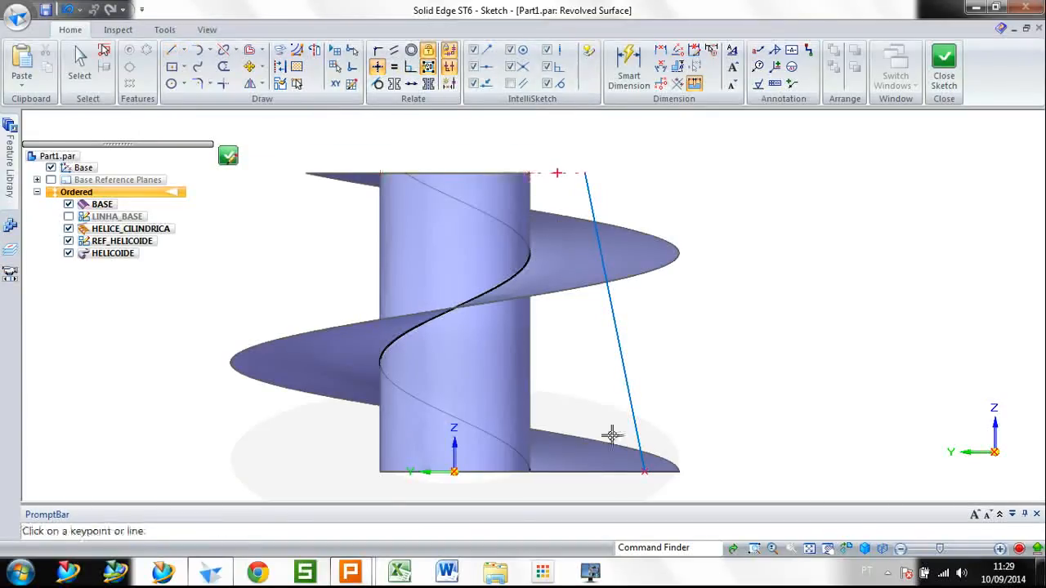
{"action": "key", "text": "Escape"}
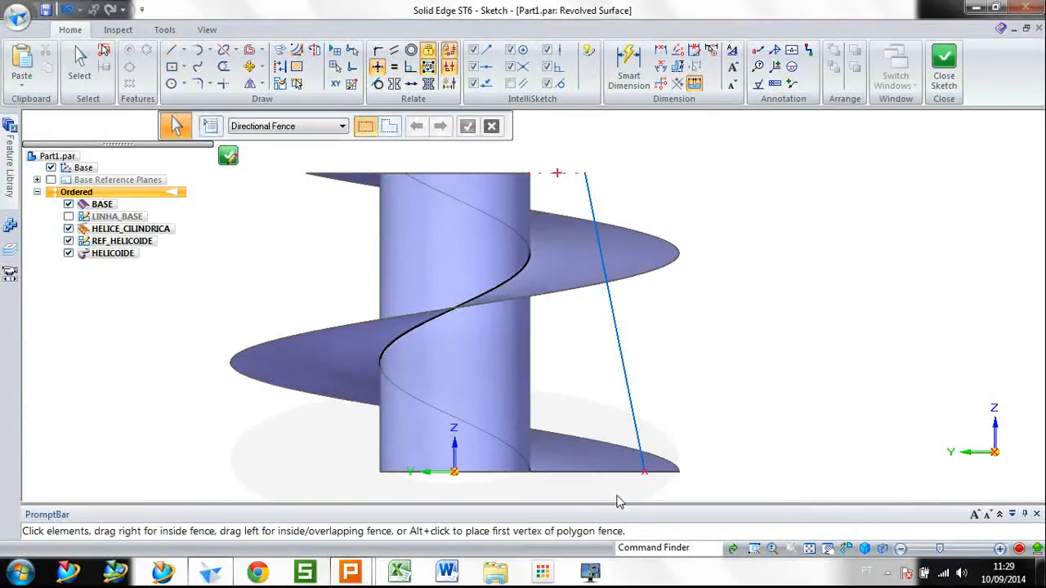
Remove the relation at the profile line's lower endpoint and align that endpoint horizontally with the origin
{"action": "left_click_drag", "start_coordinate": [618, 485], "coordinate": [666, 473]}
{"action": "key", "text": "Escape"}
{"action": "left_click", "coordinate": [378, 66]}
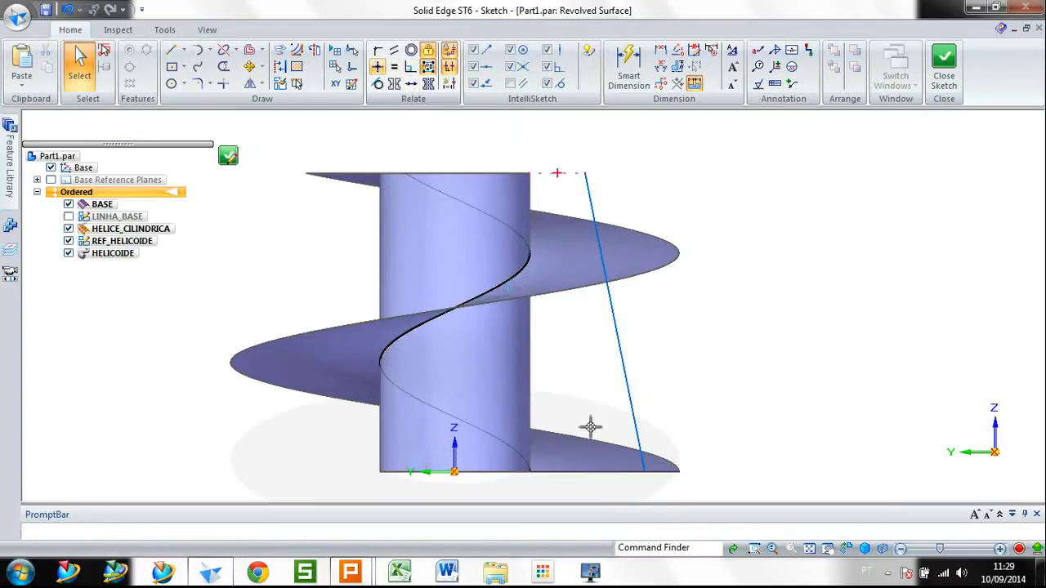
{"action": "left_click", "coordinate": [642, 463]}
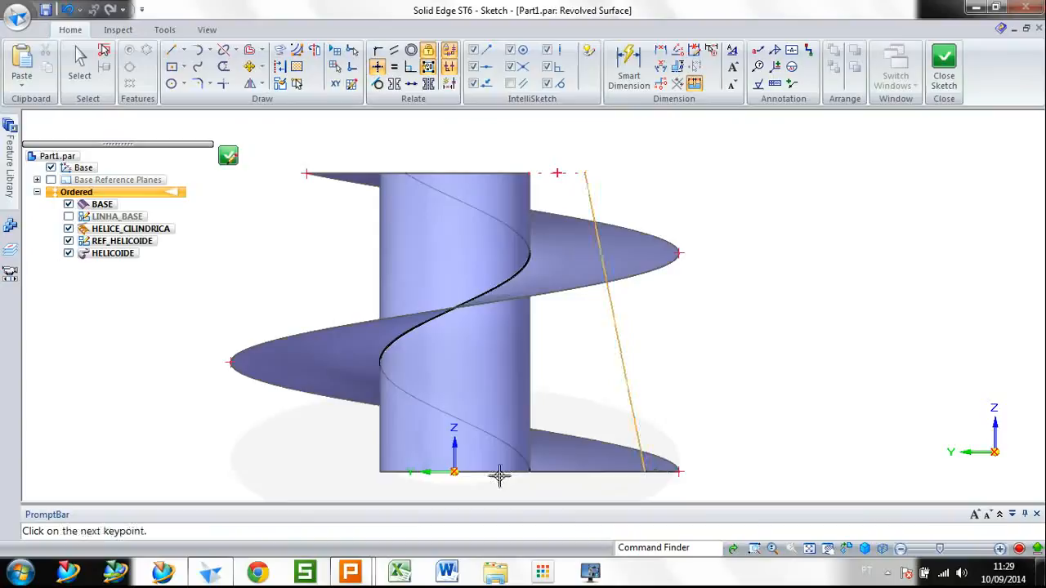
{"action": "left_click", "coordinate": [456, 472]}
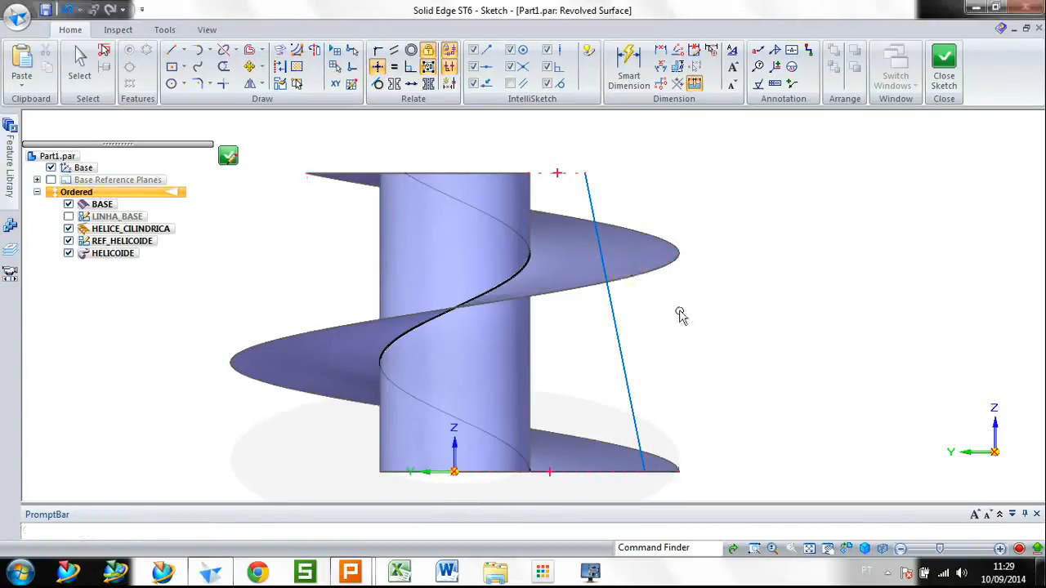
{"action": "key", "text": "Escape"}
Dimension the horizontal distance from the Z axis to the profile line's upper endpoint as 35 mm
{"action": "left_click", "coordinate": [628, 65]}
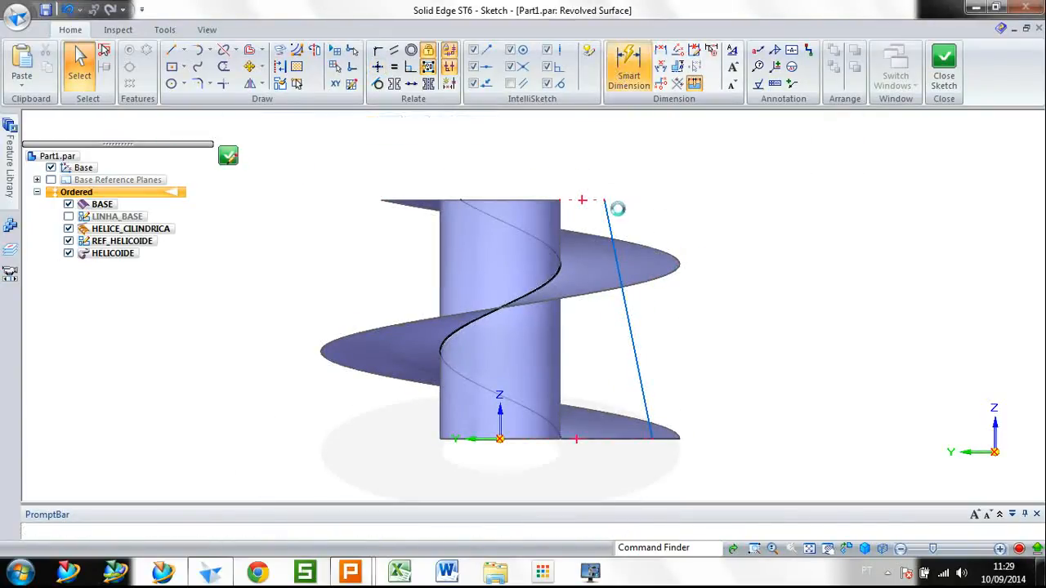
{"action": "left_click", "coordinate": [500, 423]}
{"action": "left_click", "coordinate": [604, 200]}
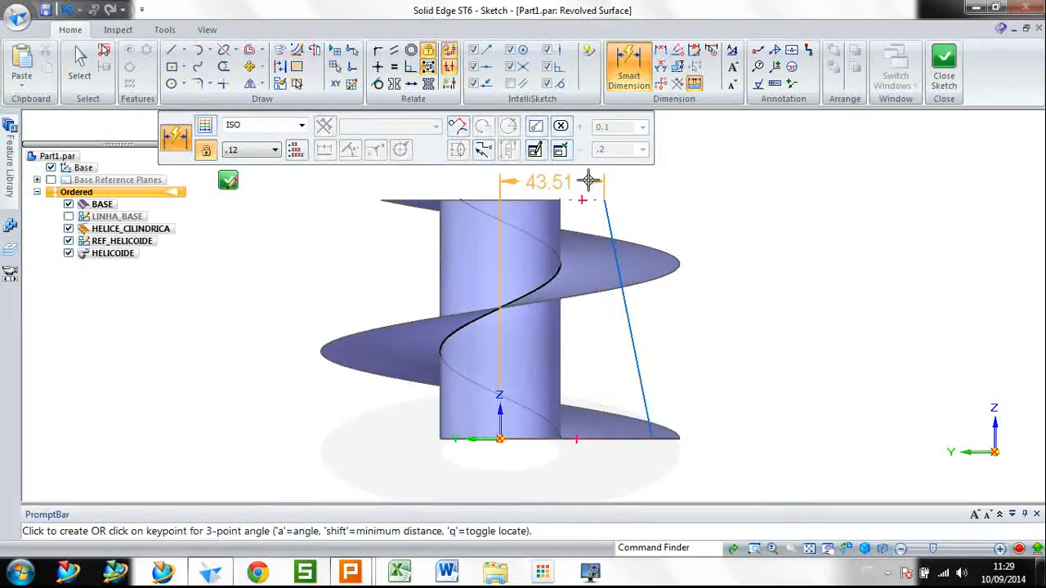
{"action": "left_click", "coordinate": [587, 184]}
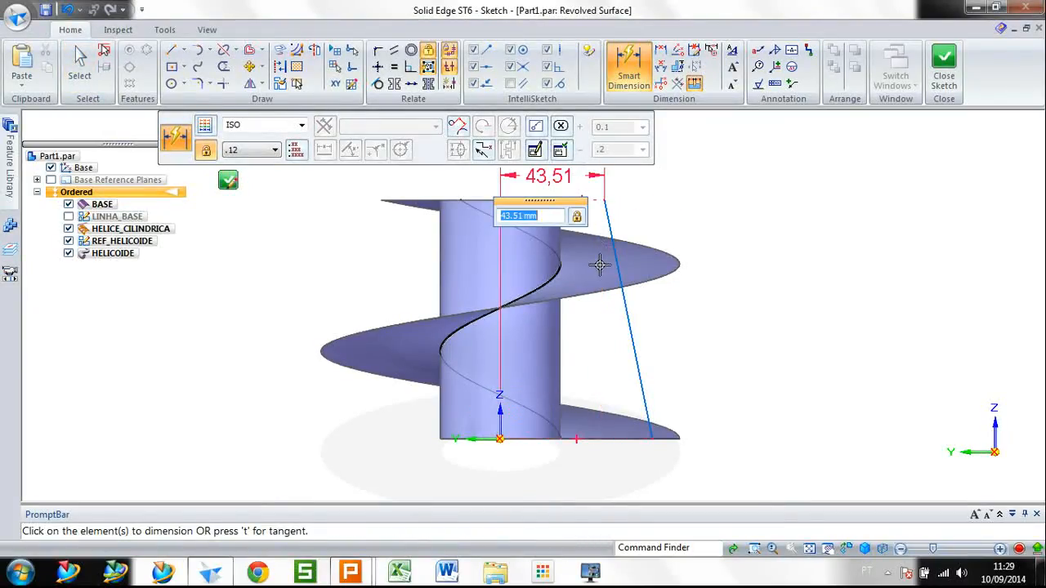
{"action": "key", "text": "Return"}
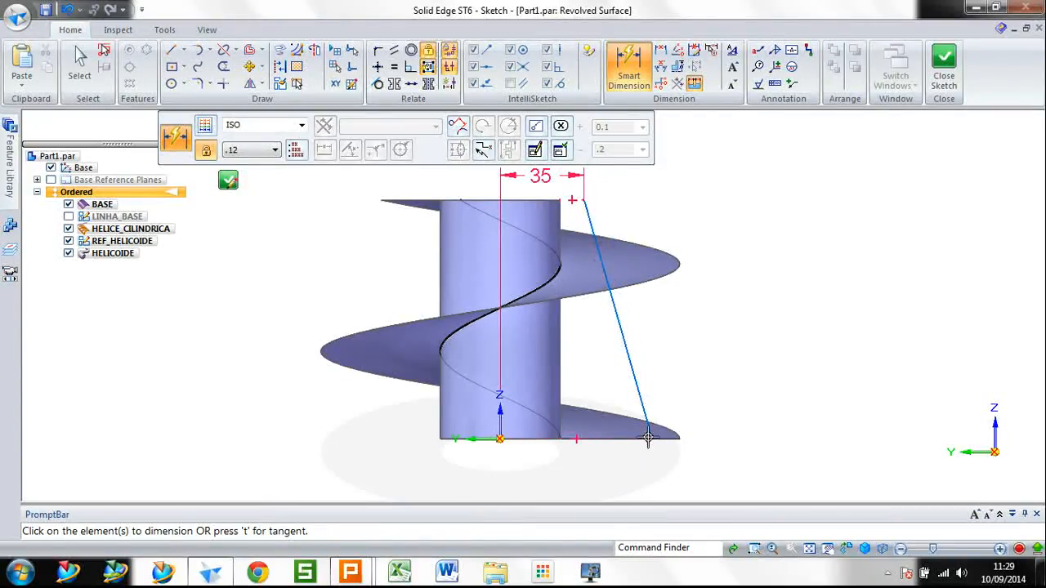
Dimension the horizontal distance from the Z axis to the profile line's lower endpoint as 65 mm
{"action": "left_click", "coordinate": [500, 423]}
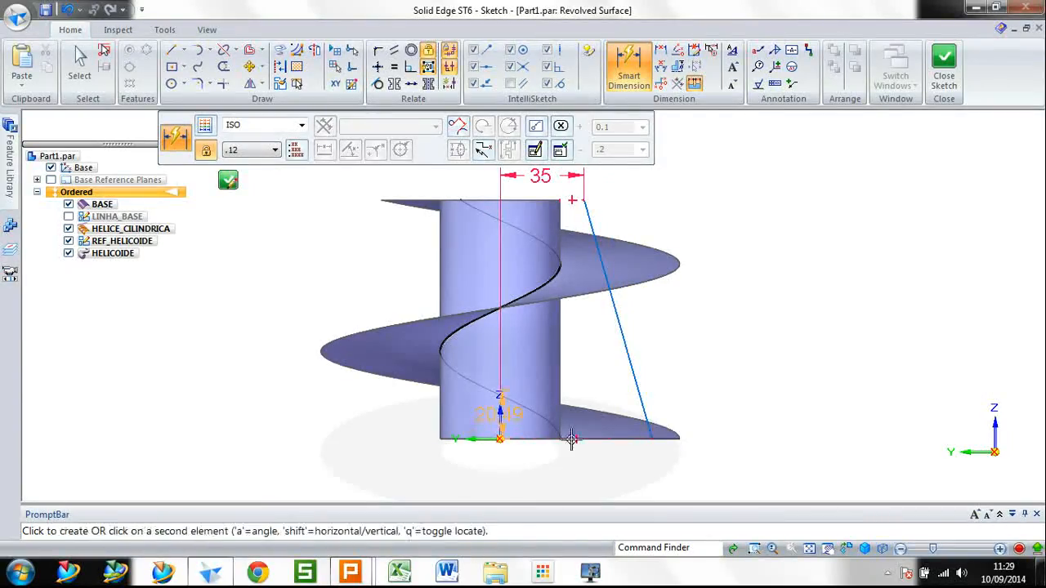
{"action": "left_click", "coordinate": [644, 437]}
{"action": "left_click", "coordinate": [617, 474]}
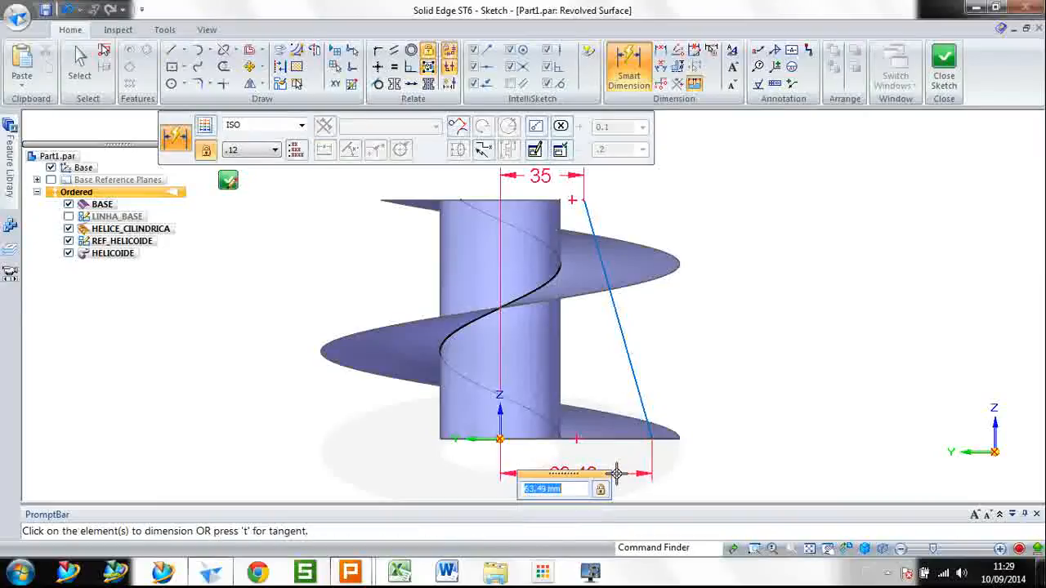
{"action": "type", "text": "65"}
{"action": "key", "text": "Return"}
{"action": "key", "text": "Escape"}
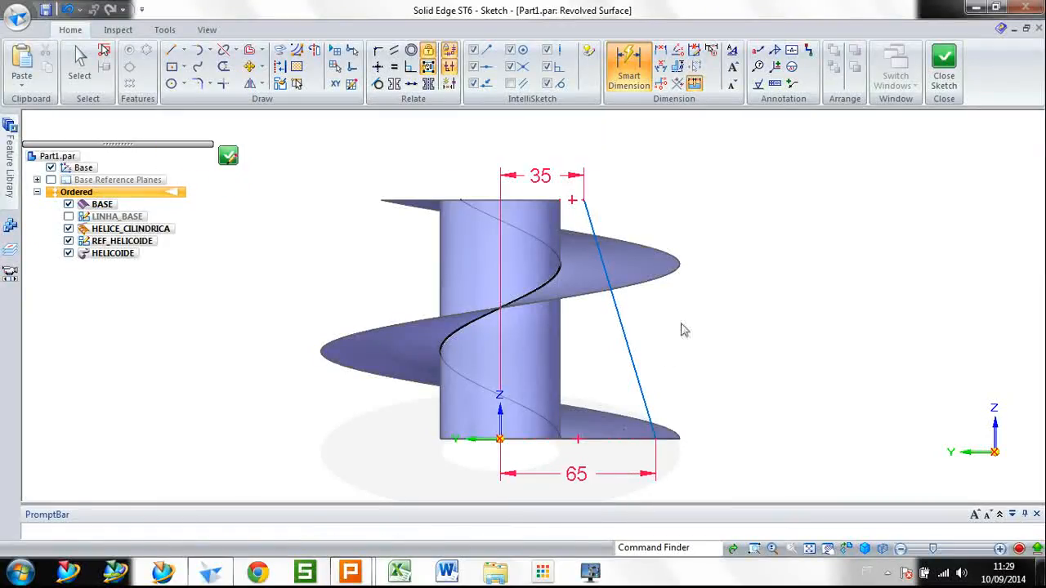
Set the Z axis as the axis of revolution for the profile and close the sketch
{"action": "scroll", "coordinate": [691, 312], "scroll_direction": "up", "scroll_amount": 2}
{"action": "scroll", "coordinate": [691, 309], "scroll_direction": "down", "scroll_amount": 2}
{"action": "middle_click_drag", "start_coordinate": [695, 283], "coordinate": [678, 297], "text": "shift"}
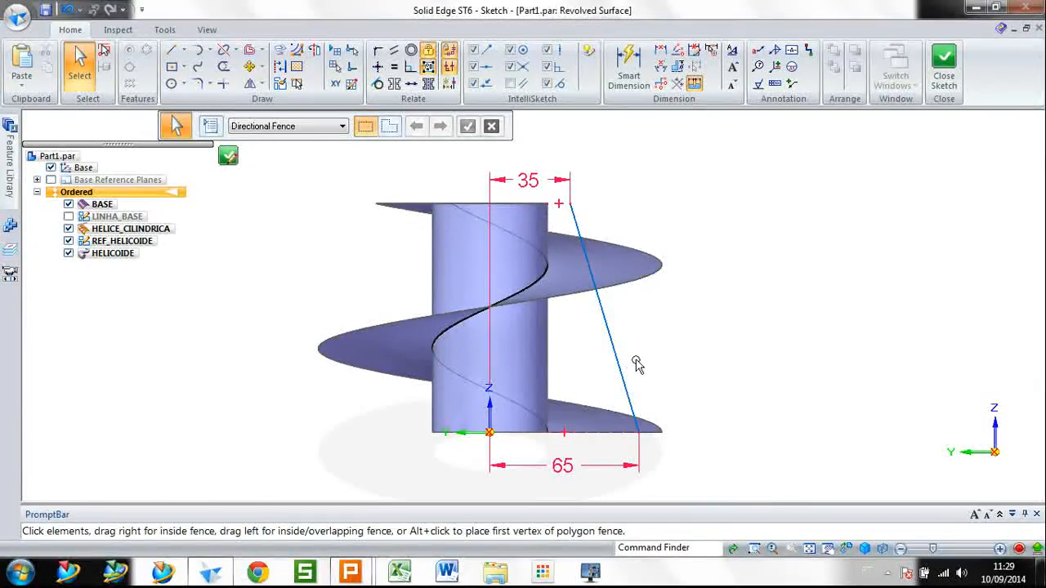
{"action": "left_click", "coordinate": [943, 65]}
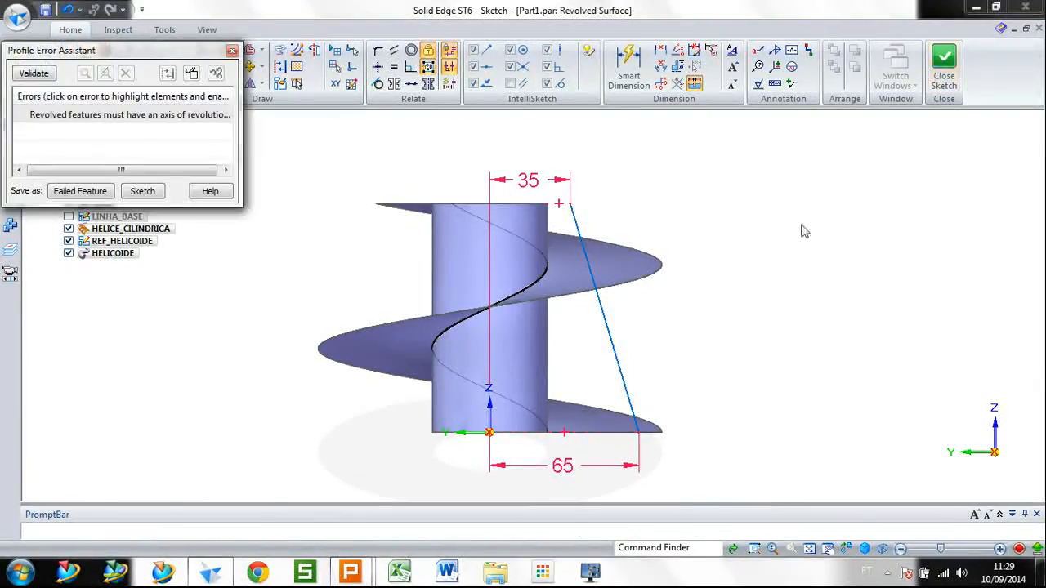
{"action": "left_click", "coordinate": [232, 50]}
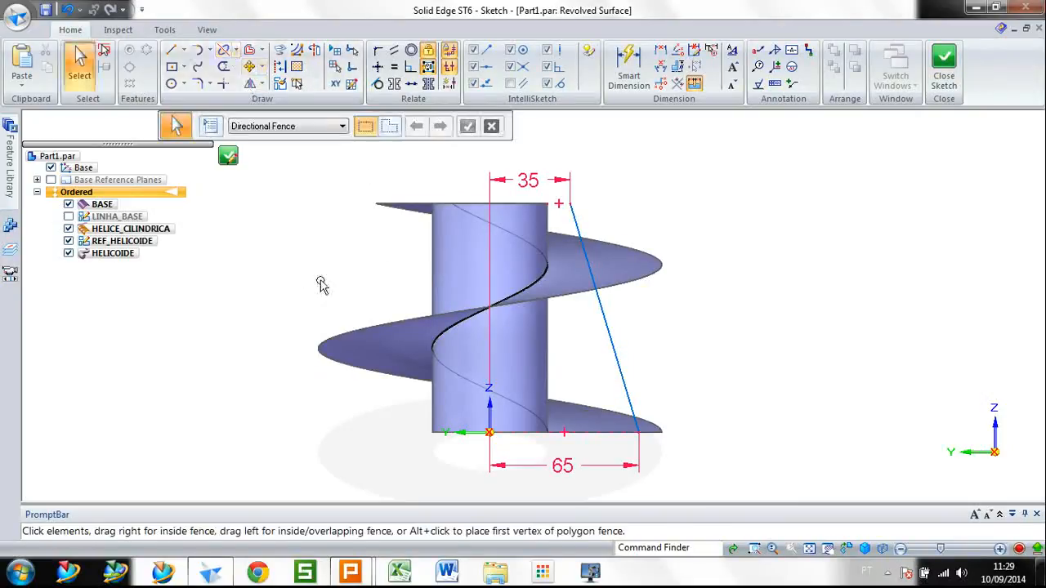
{"action": "left_click", "coordinate": [314, 49]}
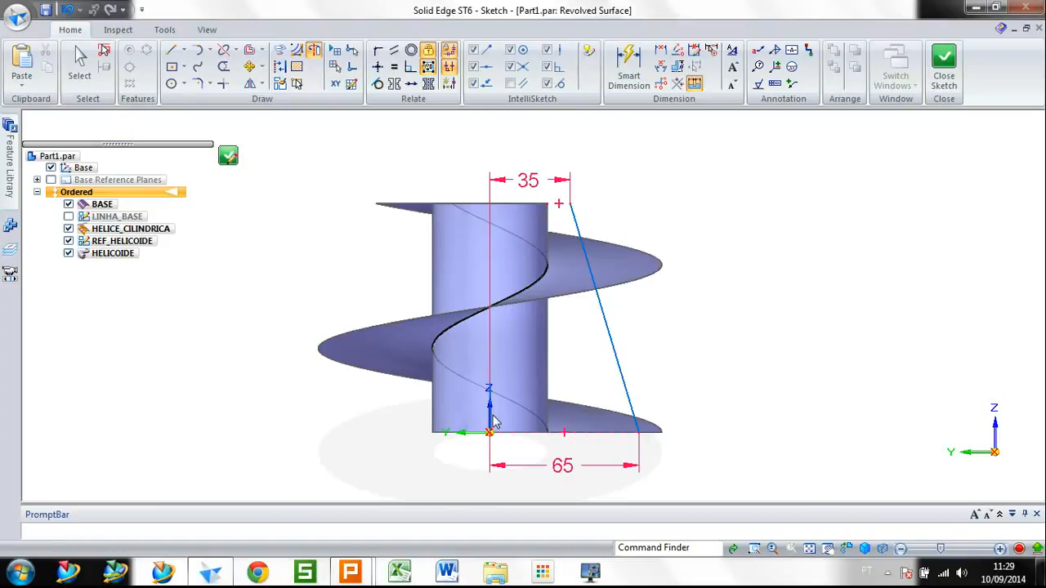
{"action": "left_click", "coordinate": [490, 421]}
{"action": "left_click", "coordinate": [944, 66]}
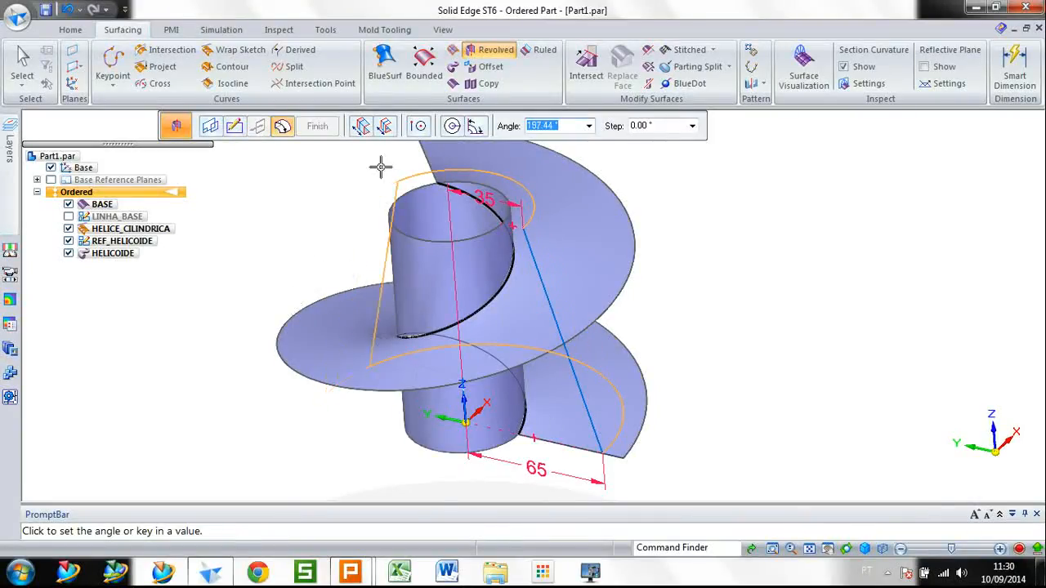
Revolve the profile a full 360° and finish the surface with the name CONE
{"action": "left_click", "coordinate": [454, 127]}
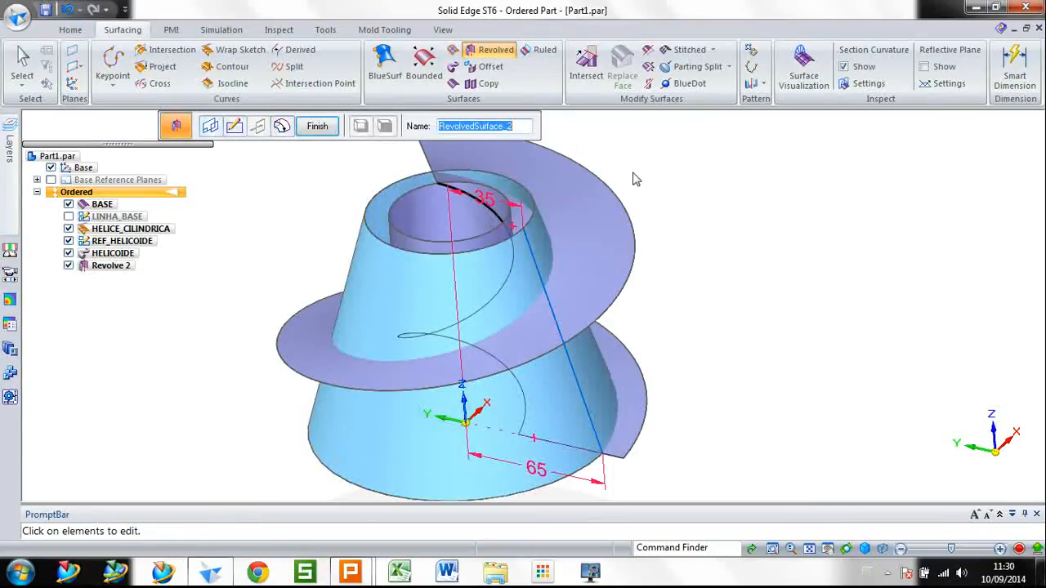
{"action": "type", "text": "C"}
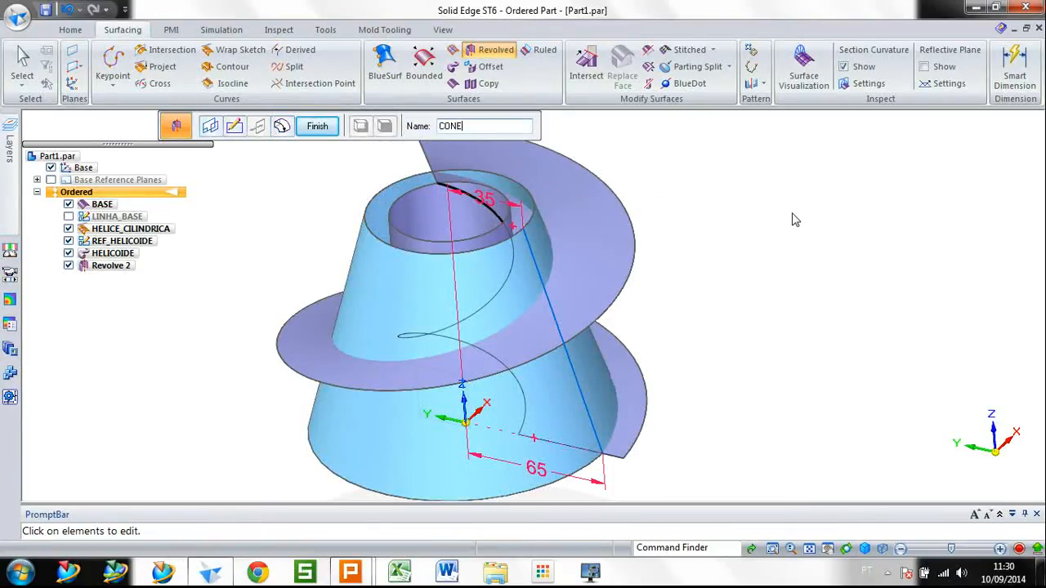
{"action": "type", "text": "ONE"}
{"action": "key", "text": "Return"}
{"action": "key", "text": "Escape"}
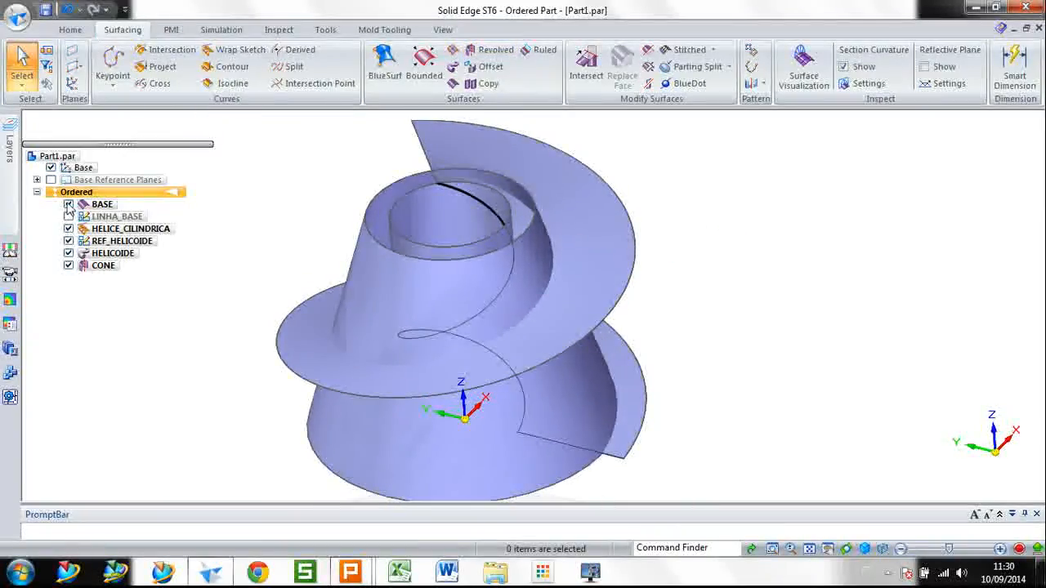
Hide the BASE surface, the HELICE_CILINDRICA curve and the REF_HELICOIDE sketch
{"action": "left_click", "coordinate": [69, 206]}
{"action": "left_click", "coordinate": [68, 229]}
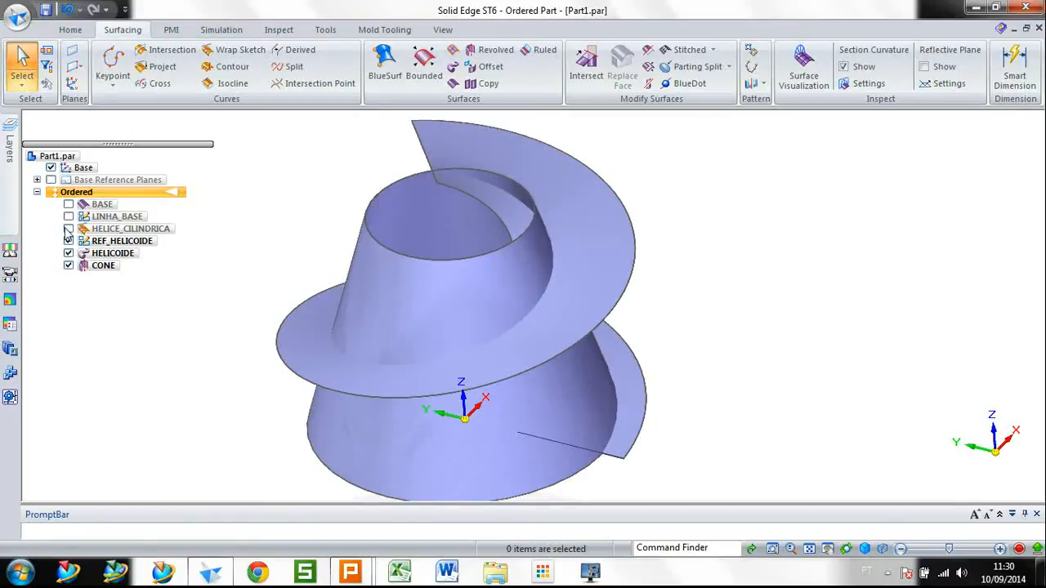
{"action": "scroll", "coordinate": [237, 253], "scroll_direction": "down", "scroll_amount": 3}
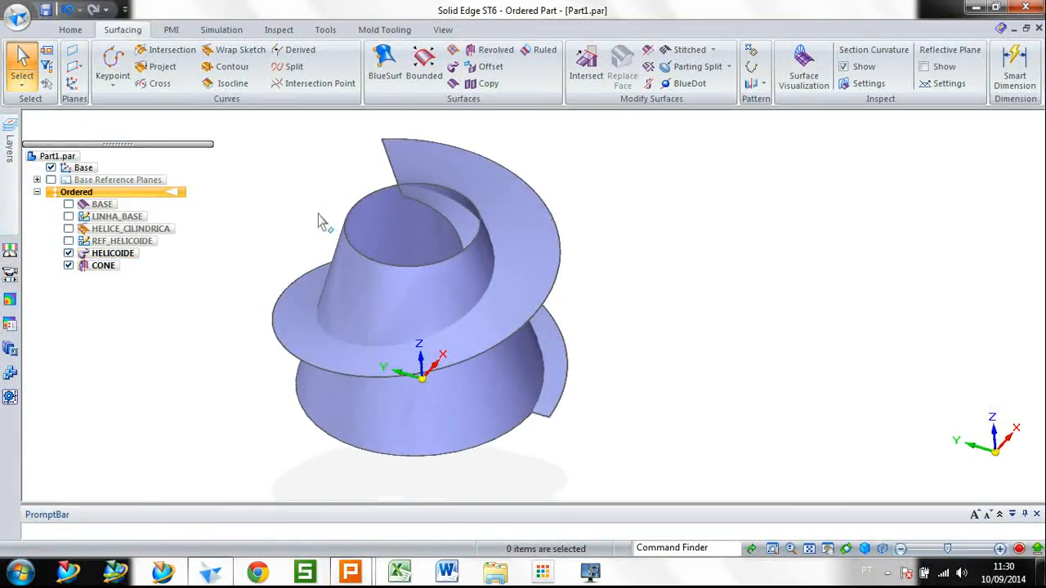
Create an intersection curve named HELICE_CONICA between the CONE and HELICOIDE surfaces, and hide both surfaces
{"action": "left_click", "coordinate": [174, 53]}
{"action": "left_click", "coordinate": [343, 262]}
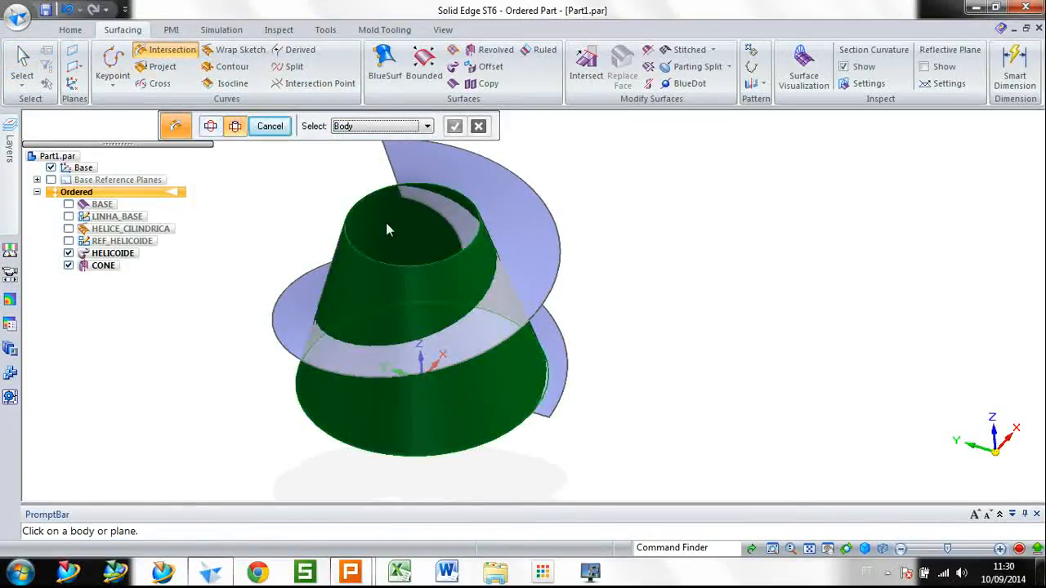
{"action": "left_click", "coordinate": [440, 178]}
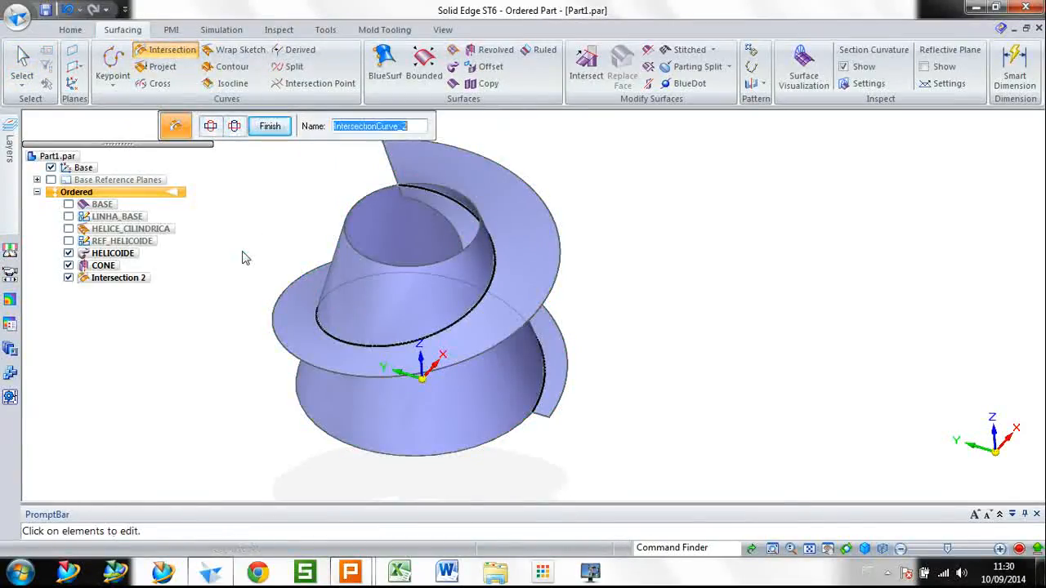
{"action": "type", "text": "HELICE_CONICA"}
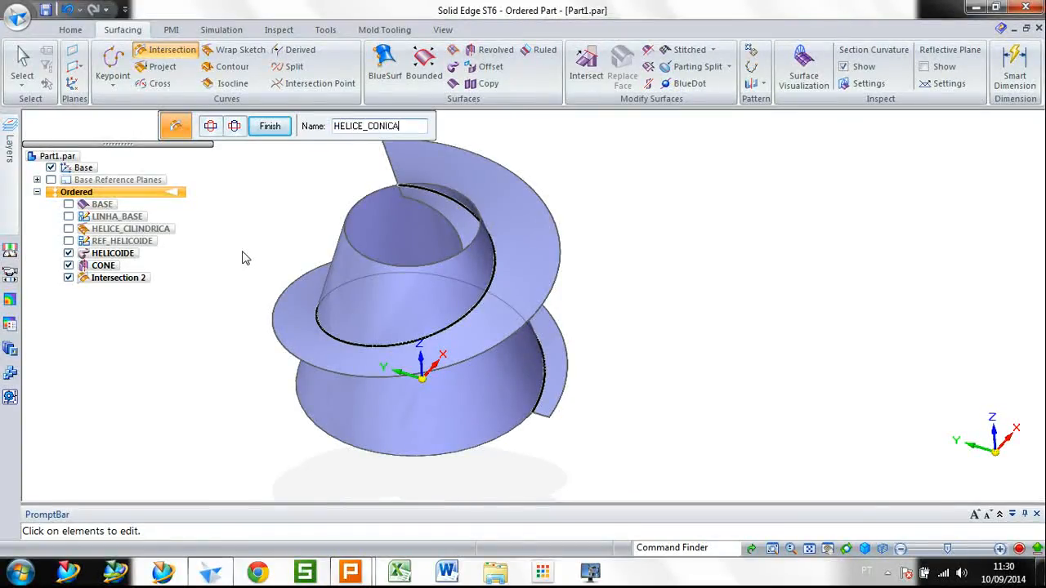
{"action": "key", "text": "Return"}
{"action": "left_click", "coordinate": [270, 126]}
{"action": "left_click", "coordinate": [68, 266]}
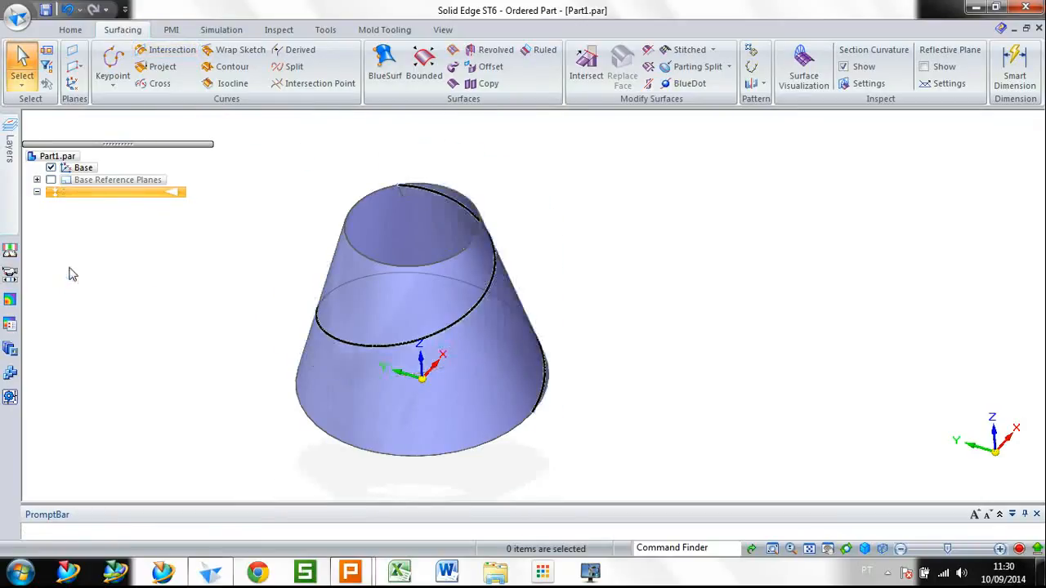
{"action": "middle_click_drag", "start_coordinate": [229, 279], "coordinate": [630, 257]}
Set the ANGULO variable to 5° in the variable table and view the conical helix from the side
{"action": "right_click", "coordinate": [661, 211]}
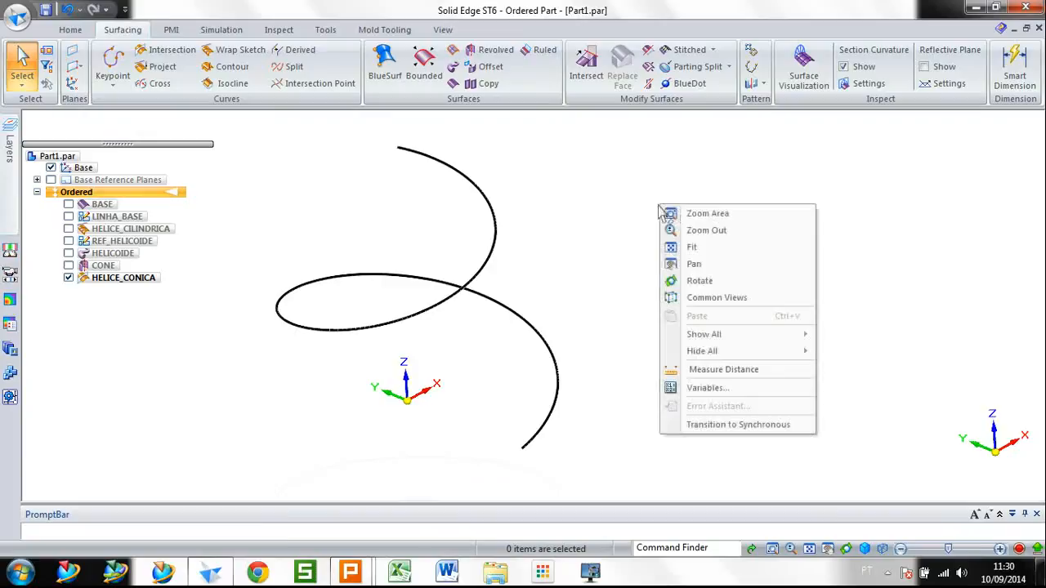
{"action": "left_click", "coordinate": [726, 389]}
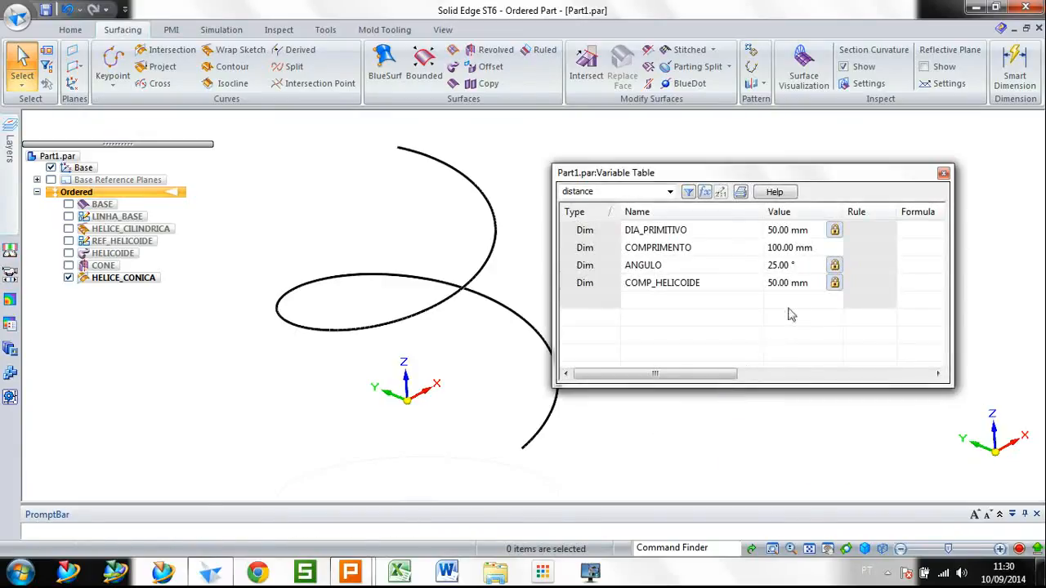
{"action": "left_click", "coordinate": [793, 265]}
{"action": "double_click", "coordinate": [792, 265]}
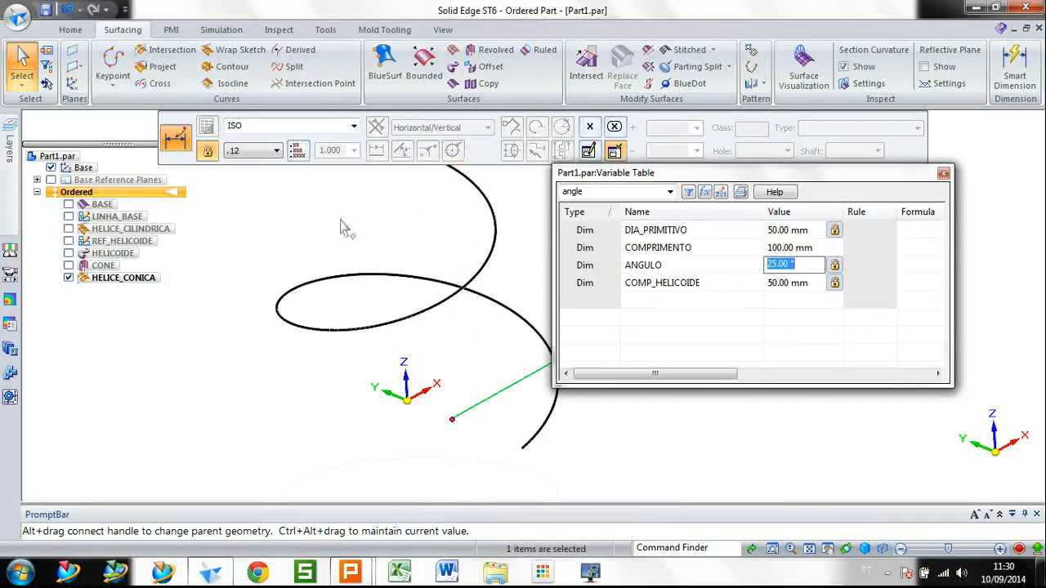
{"action": "type", "text": "5"}
{"action": "key", "text": "Return"}
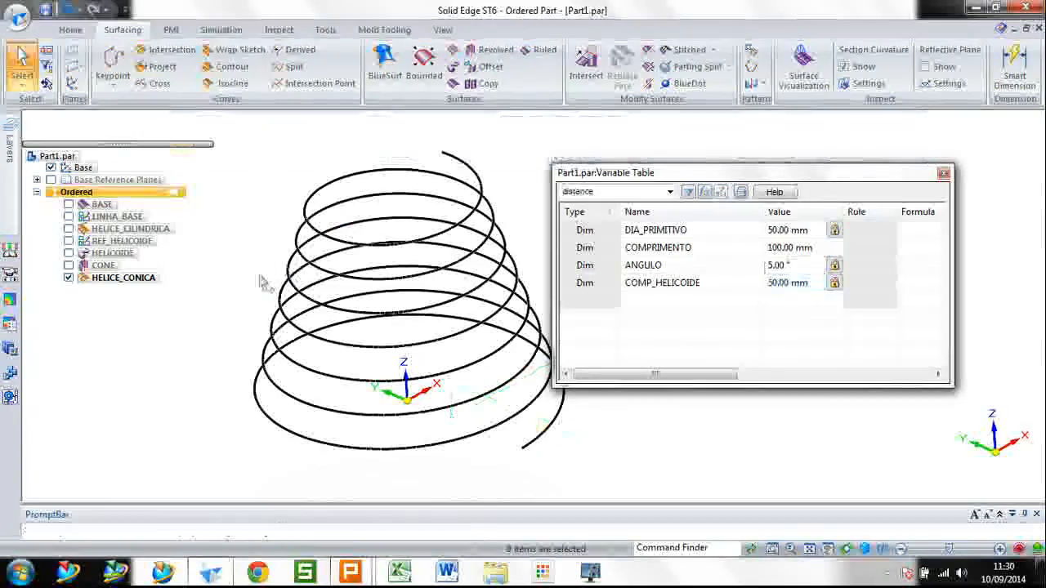
{"action": "key", "text": "ctrl+f"}
{"action": "scroll", "coordinate": [289, 280], "scroll_direction": "down", "scroll_amount": 3}
{"action": "middle_click_drag", "start_coordinate": [284, 264], "coordinate": [224, 262], "text": "shift"}
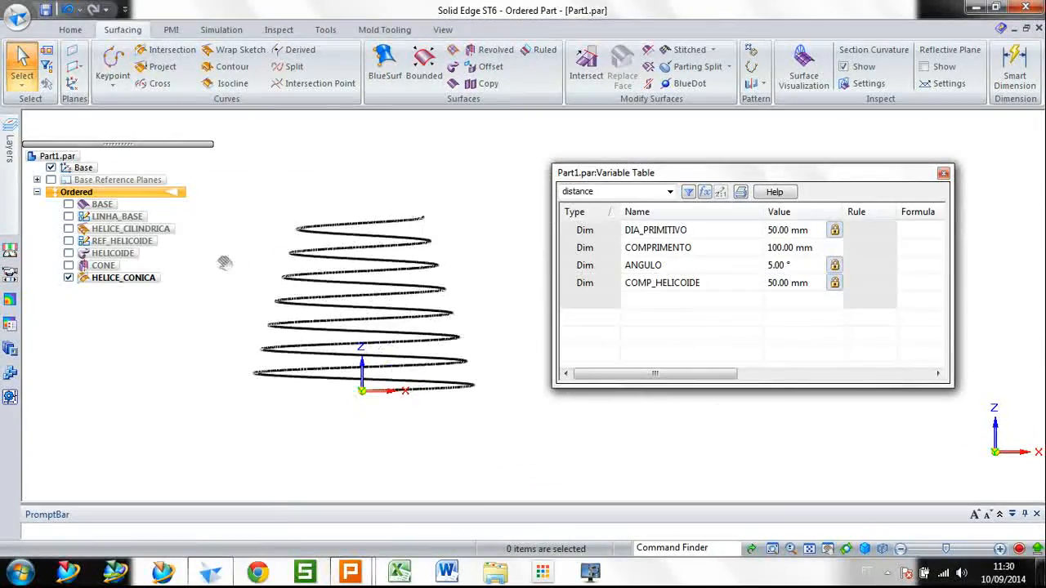
{"action": "scroll", "coordinate": [494, 313], "scroll_direction": "up", "scroll_amount": 1}
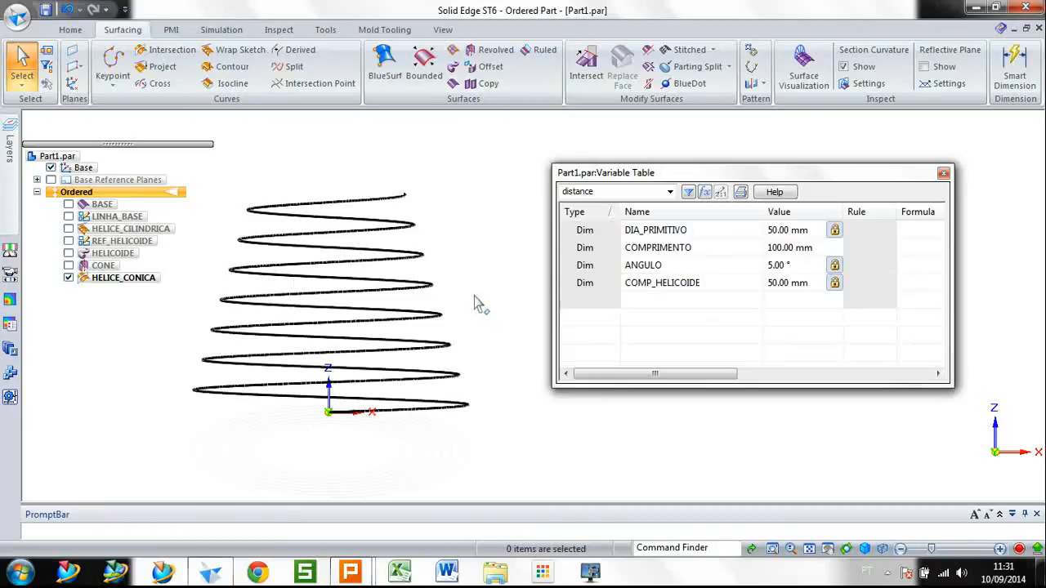
Set the ANGULO variable to 20° in the variable table
{"action": "left_click", "coordinate": [790, 269]}
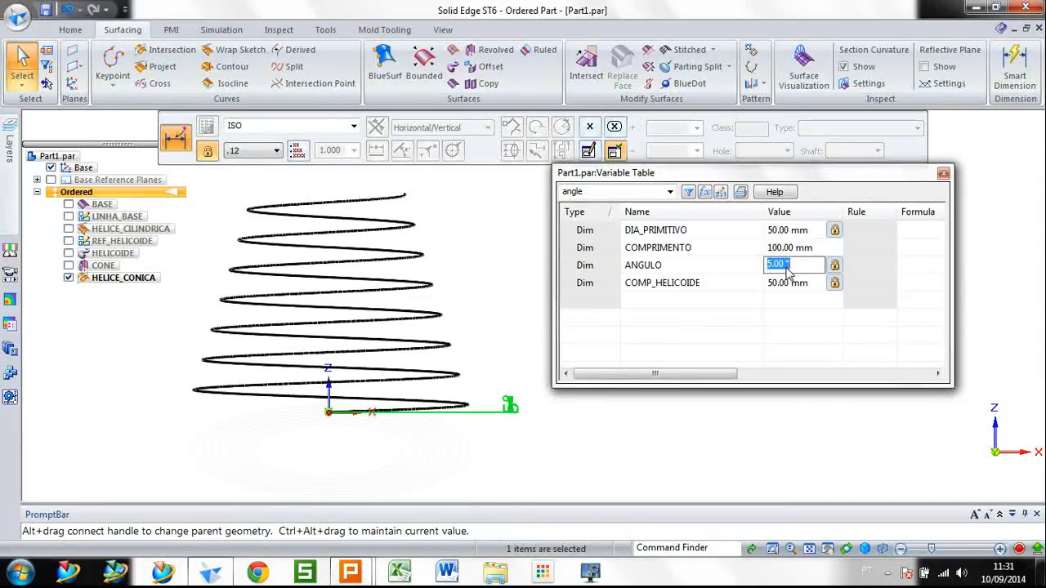
{"action": "type", "text": "20"}
{"action": "key", "text": "Return"}
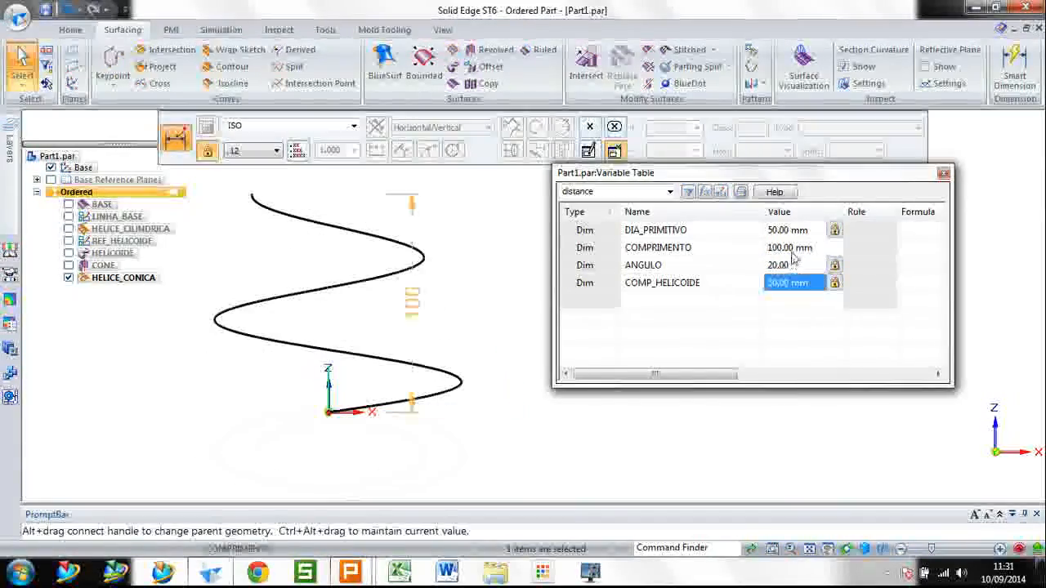
Set the COMPRIMENTO variable to 150 mm, then close the variable table to leave the conical helix in full view
{"action": "left_click", "coordinate": [789, 248]}
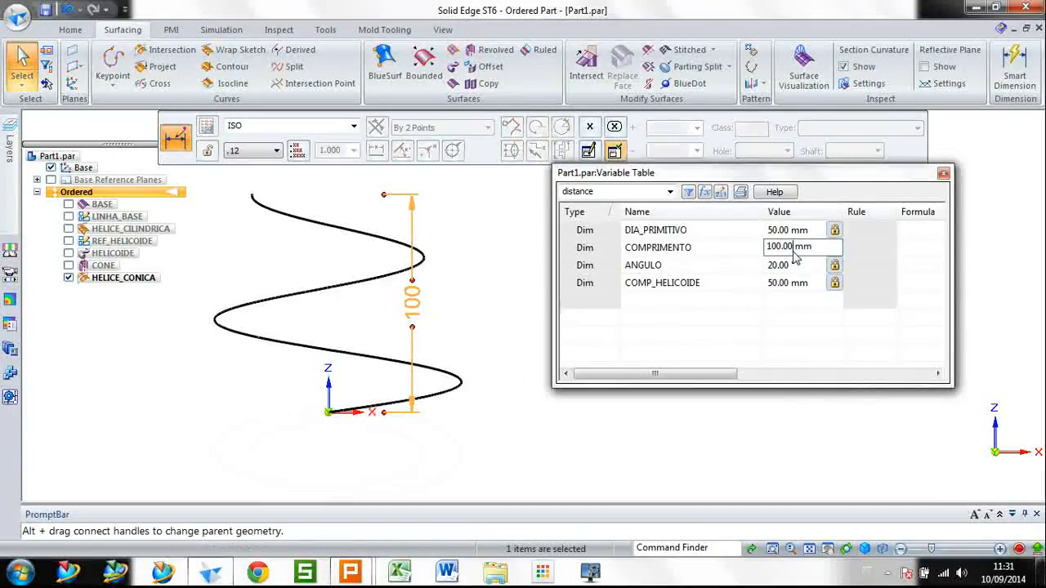
{"action": "type", "text": "150"}
{"action": "key", "text": "Return"}
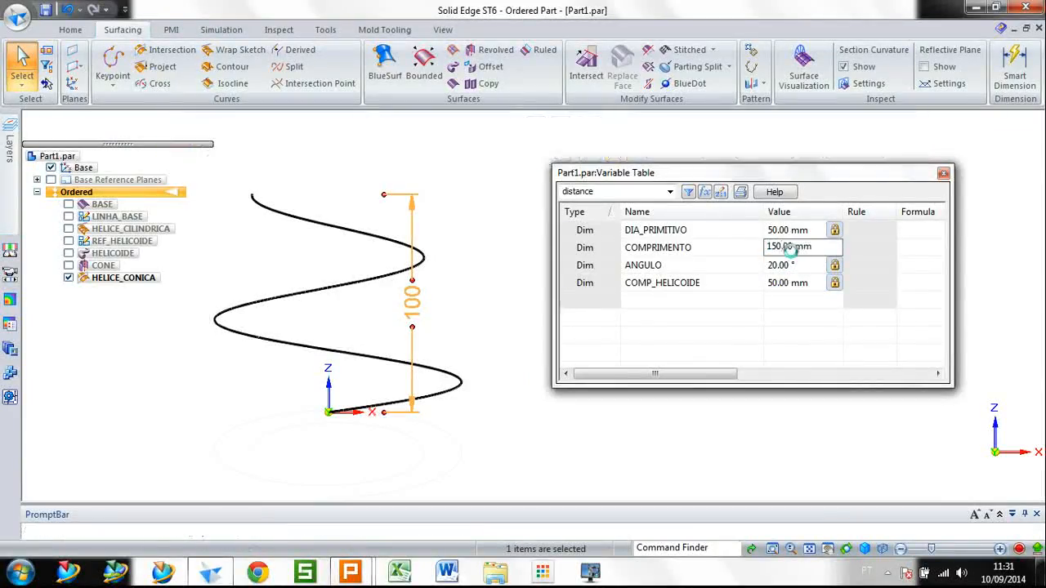
{"action": "left_click", "coordinate": [483, 331]}
{"action": "scroll", "coordinate": [461, 319], "scroll_direction": "down", "scroll_amount": 3}
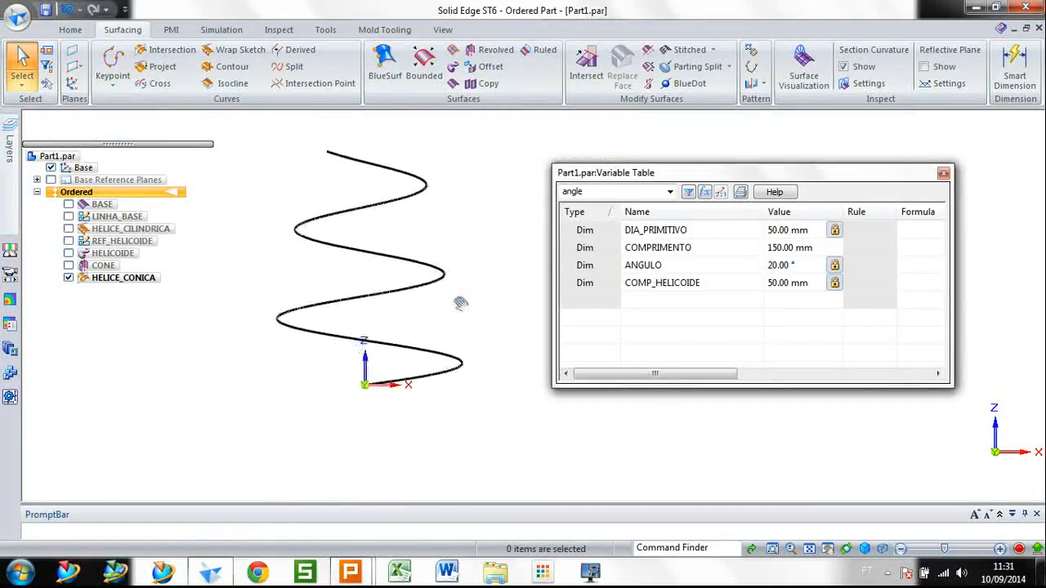
{"action": "middle_click_drag", "start_coordinate": [462, 313], "coordinate": [407, 372]}
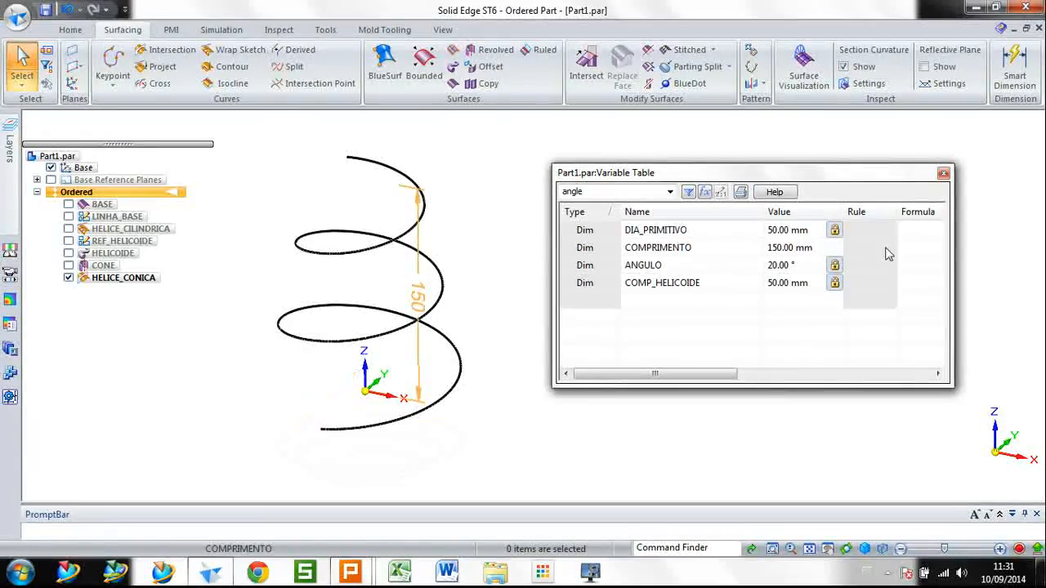
{"action": "left_click", "coordinate": [943, 176]}
{"action": "mouse_move", "coordinate": [492, 299]}
{"action": "middle_mouse_down"}
{"action": "mouse_move", "coordinate": [481, 287]}
{"action": "mouse_move", "coordinate": [493, 290]}
{"action": "mouse_move", "coordinate": [487, 308]}
{"action": "middle_mouse_up"}
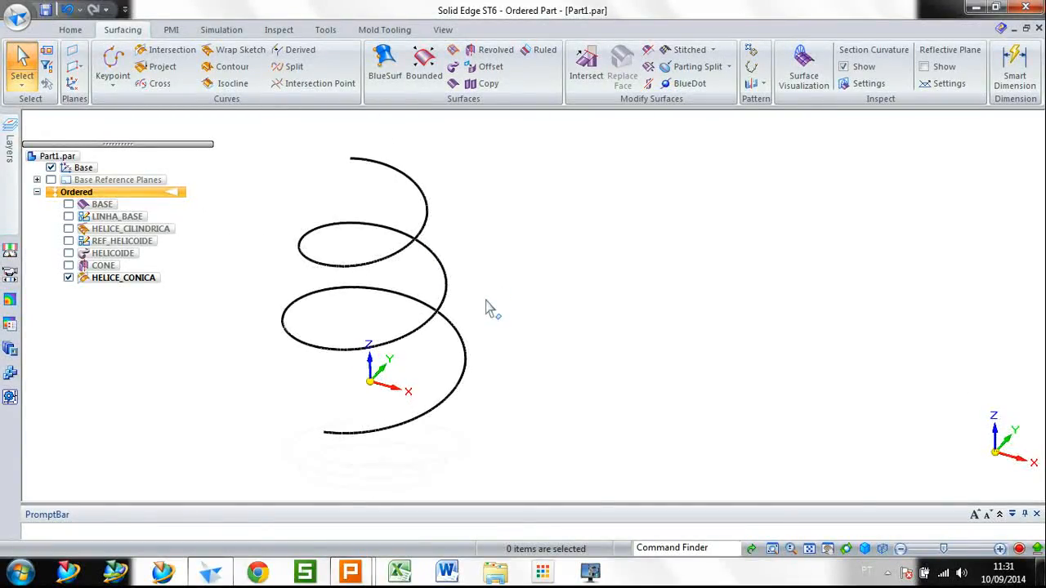